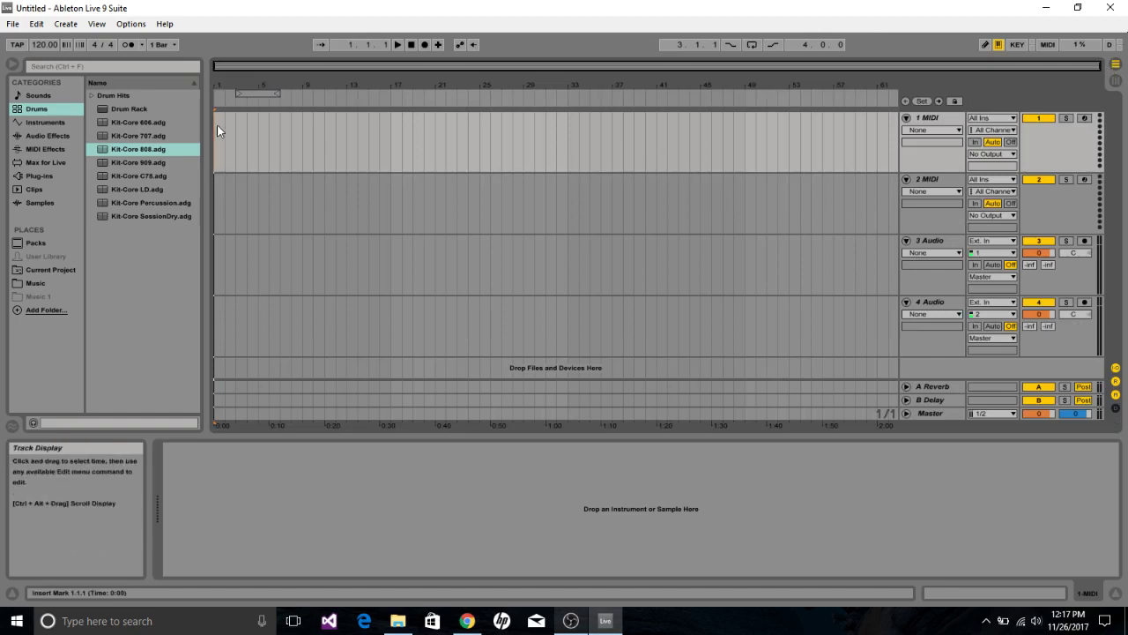
# Create an empty four-bar MIDI clip at the start of the 1 MIDI track and load the Kit-Core 808 drum kit onto it.
pyautogui.moveTo(218, 128); pyautogui.dragTo(256, 123)
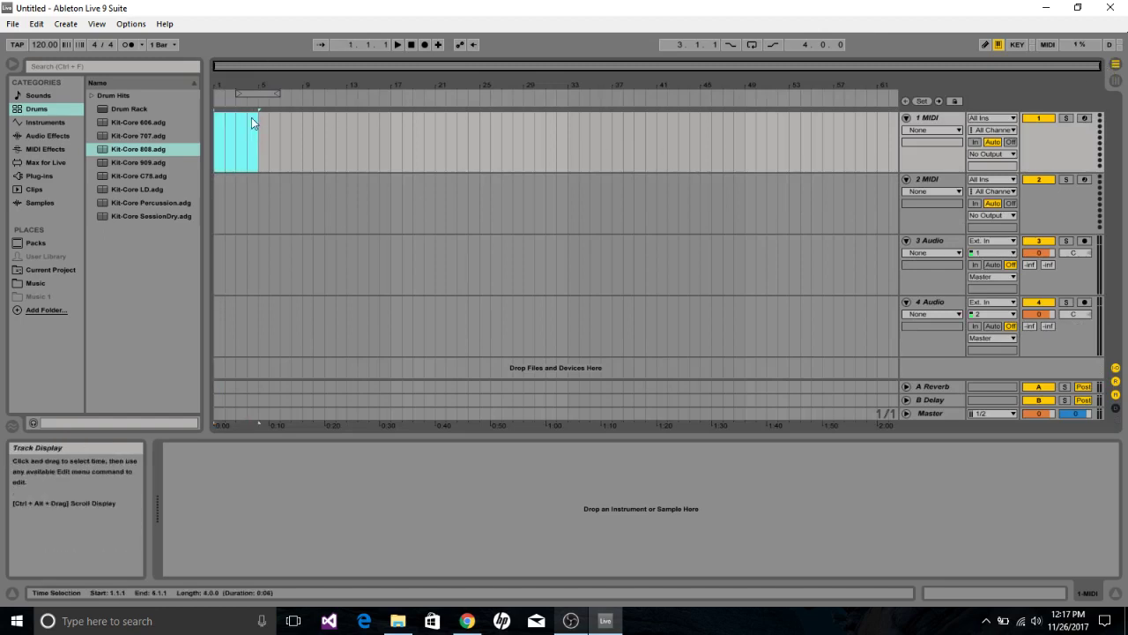
pyautogui.rightClick(252, 117)
pyautogui.click(289, 195)
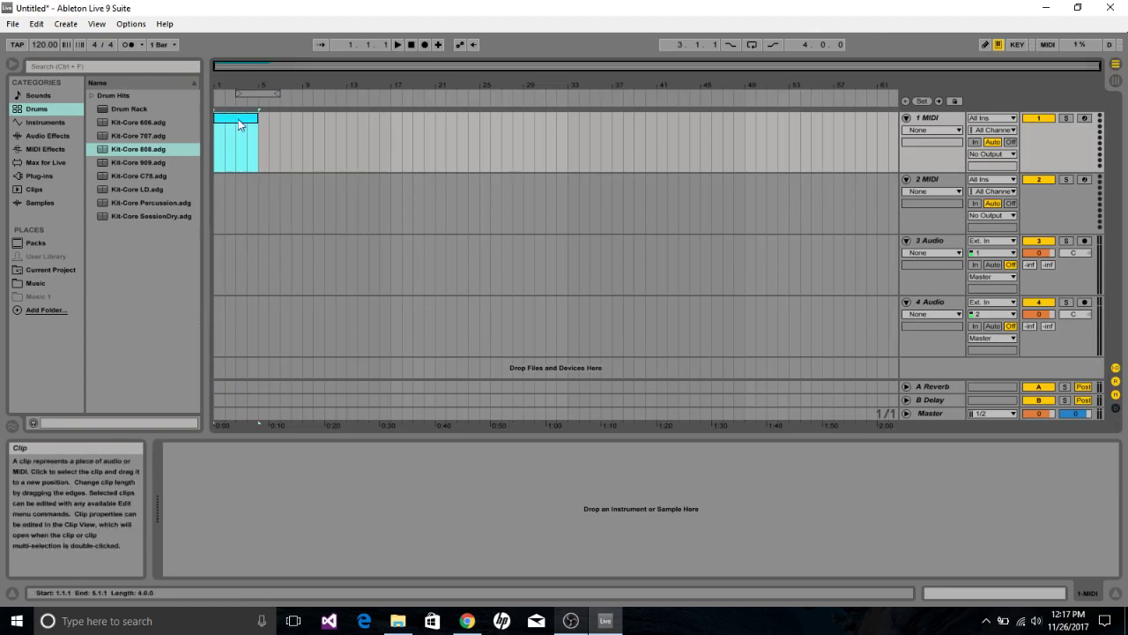
pyautogui.doubleClick(235, 156)
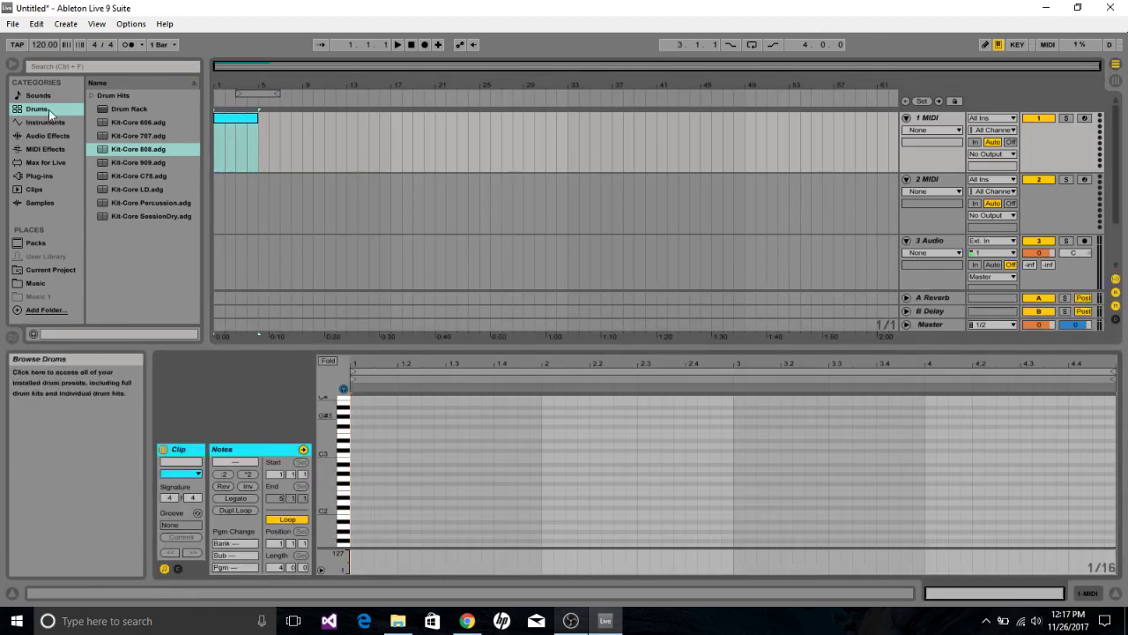
pyautogui.click(123, 148)
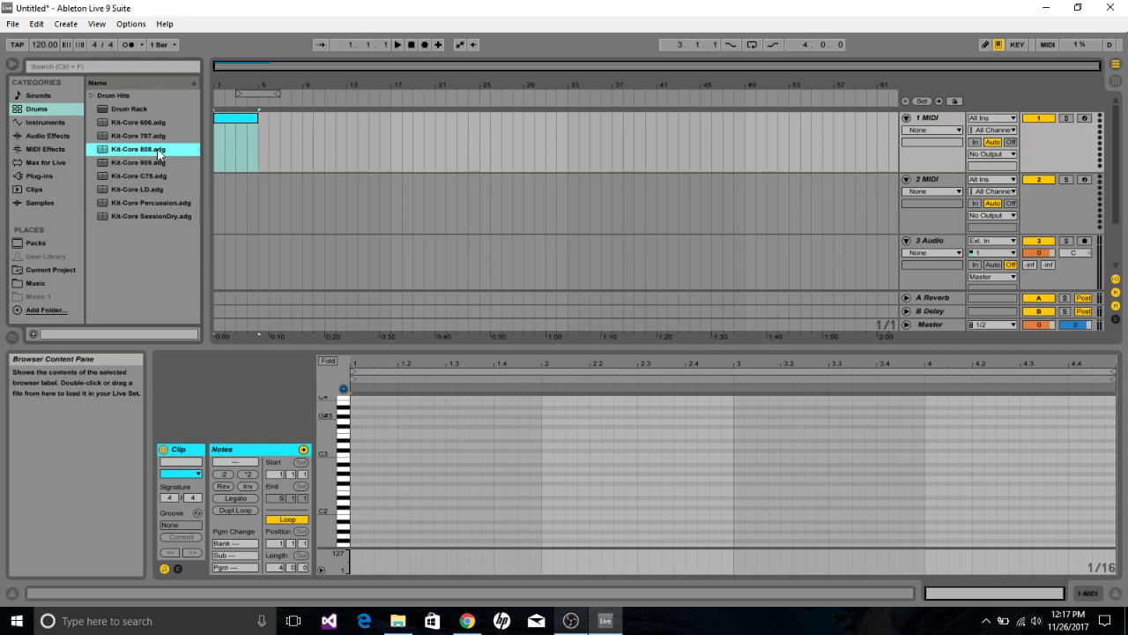
pyautogui.doubleClick(159, 153)
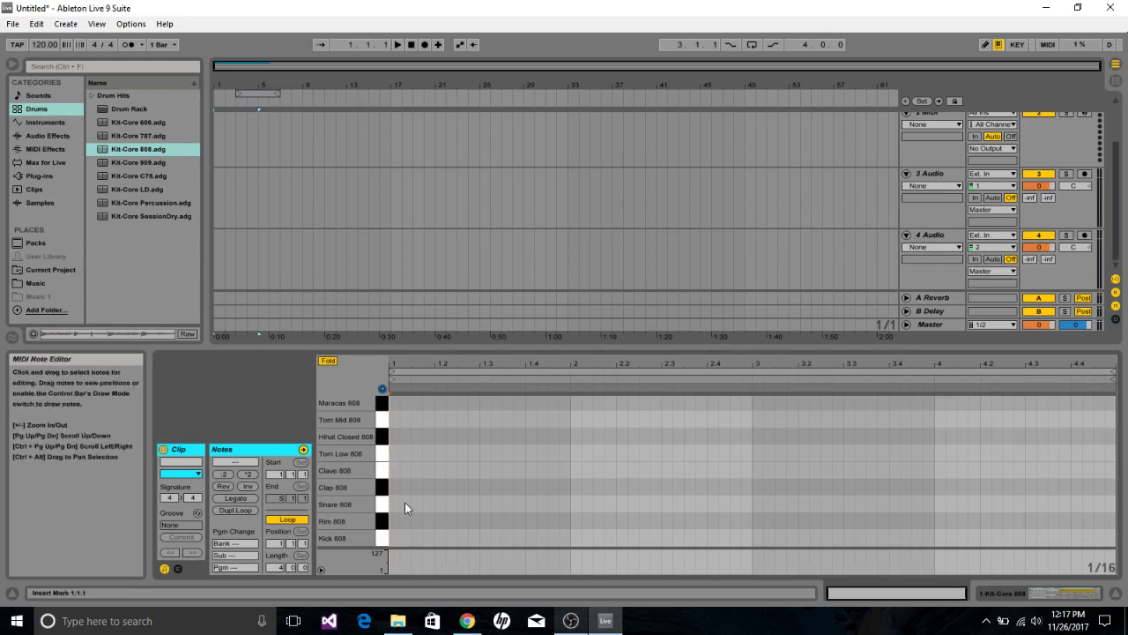
# Add Hihat Closed 808 notes on all four beats of bar 1 in the MIDI clip.
pyautogui.doubleClick(394, 436)
pyautogui.doubleClick(439, 437)
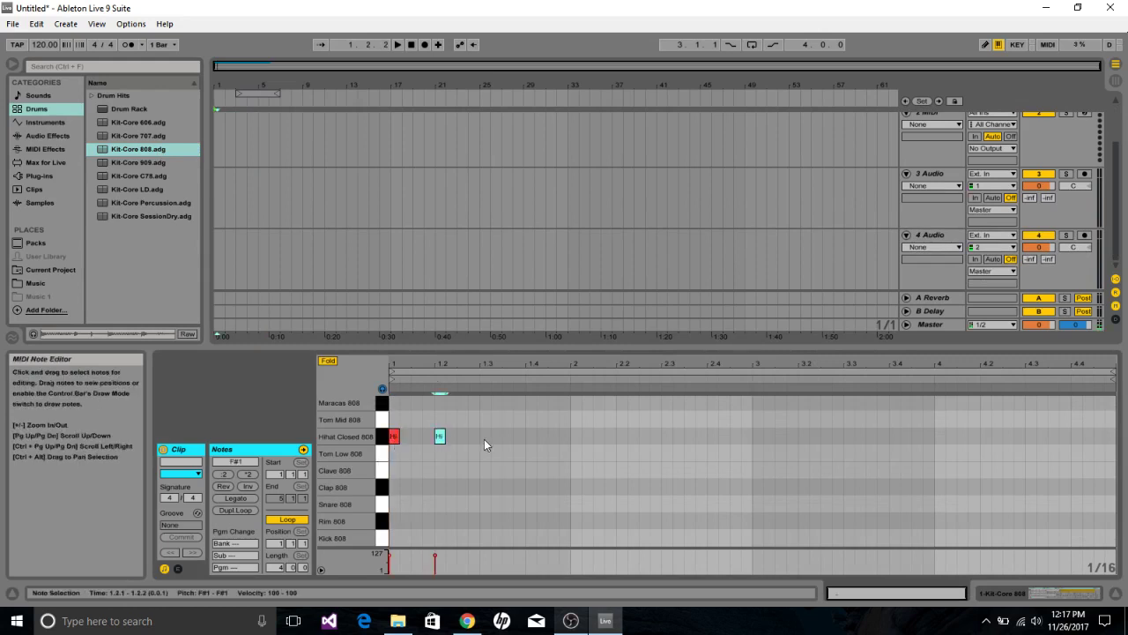
pyautogui.doubleClick(484, 437)
pyautogui.doubleClick(530, 436)
# Duplicate the closed hi-hat notes and align the copies so they fall on every beat of bars 2 to 4.
pyautogui.moveTo(554, 483); pyautogui.dragTo(388, 414)
pyautogui.hotkey('ctrl', 'd')
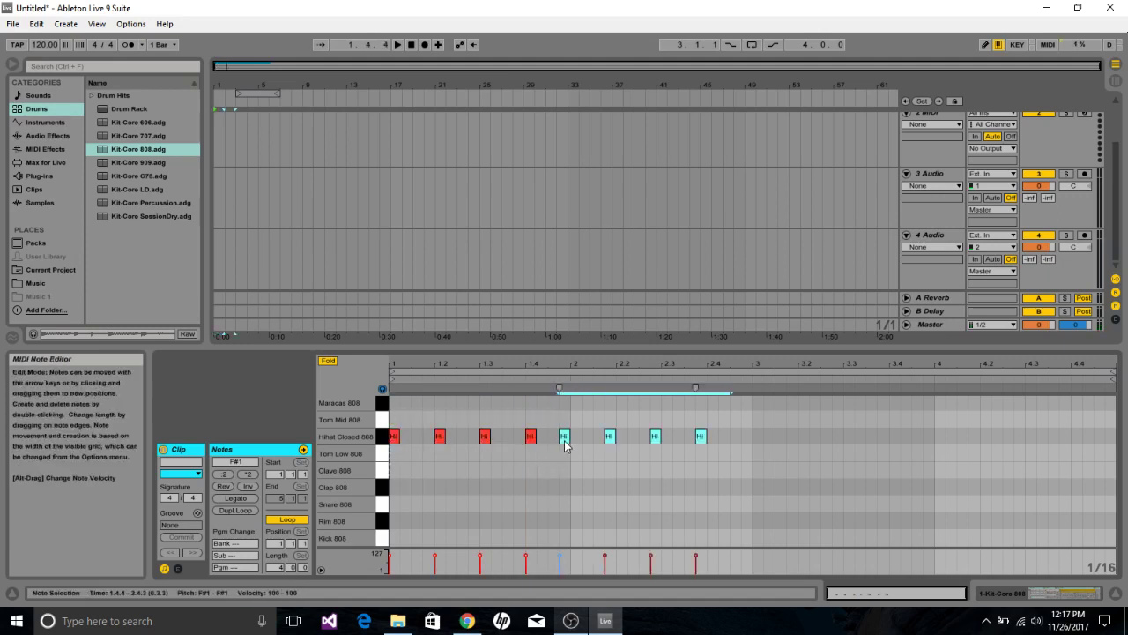
pyautogui.moveTo(567, 441)
pyautogui.mouseDown()
pyautogui.moveTo(592, 452)
pyautogui.moveTo(579, 446)
pyautogui.mouseUp()
pyautogui.click(594, 454)
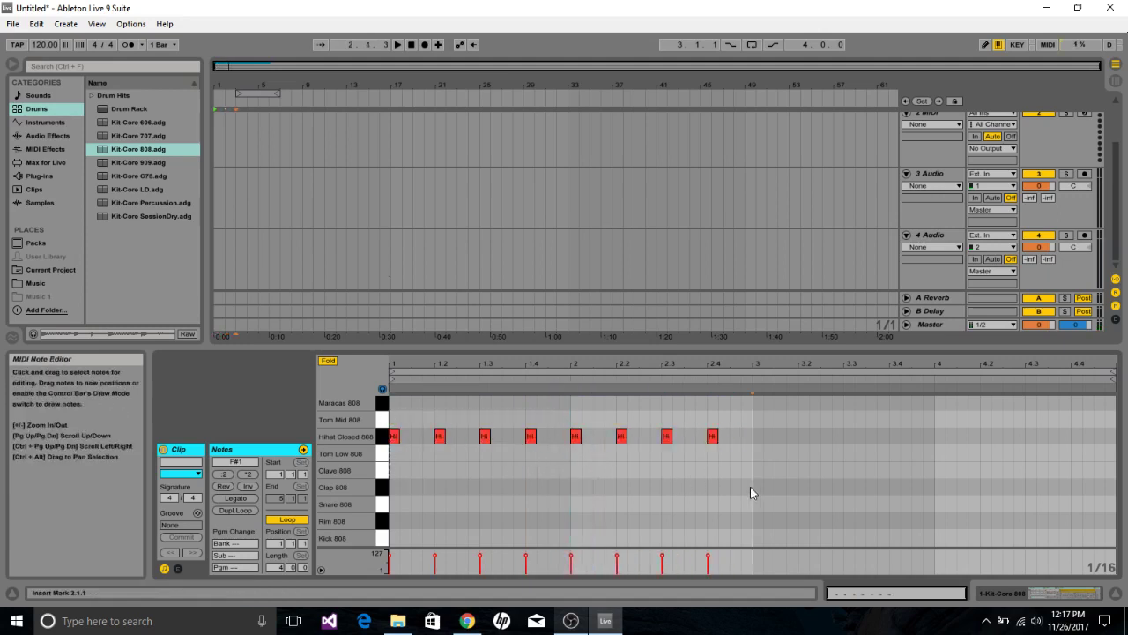
pyautogui.moveTo(750, 491); pyautogui.dragTo(382, 391)
pyautogui.hotkey('ctrl', 'd')
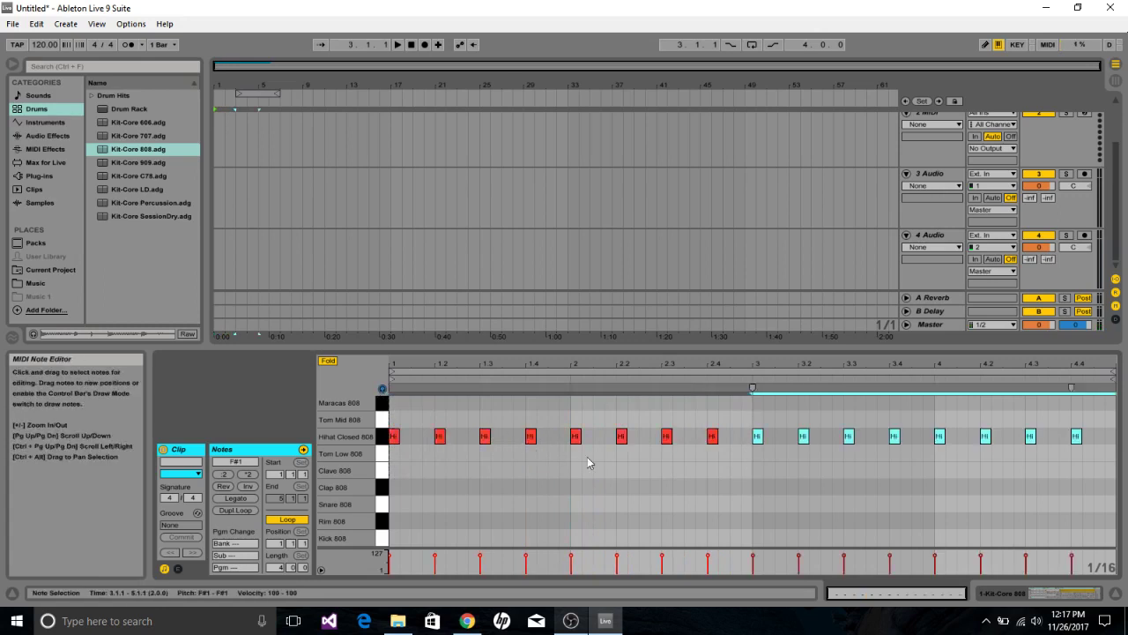
pyautogui.click(679, 477)
# Duplicate the hi-hat clip seven times along its track up to bar 33 and return the song position to the start.
pyautogui.scroll(3, 404, 226)
pyautogui.click(247, 125)
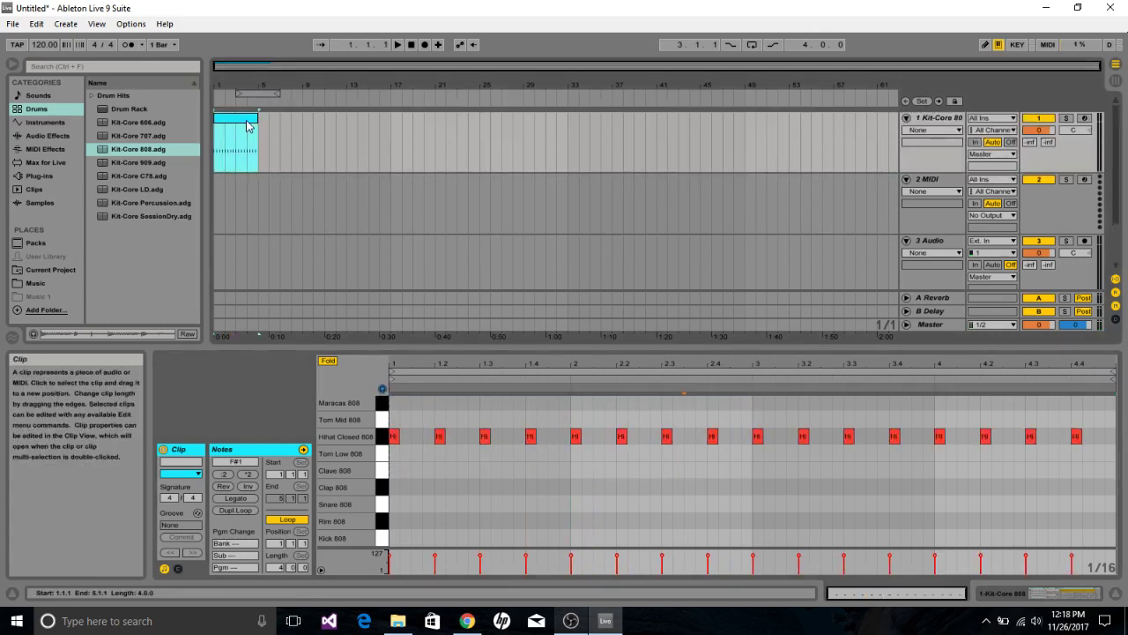
pyautogui.hotkey('ctrl', 'd')
pyautogui.hotkey('ctrl', 'd')
pyautogui.hotkey('ctrl', 'd')
pyautogui.hotkey('ctrl', 'd')
pyautogui.hotkey('ctrl', 'd')
pyautogui.hotkey('ctrl', 'd')
pyautogui.hotkey('ctrl', 'd')
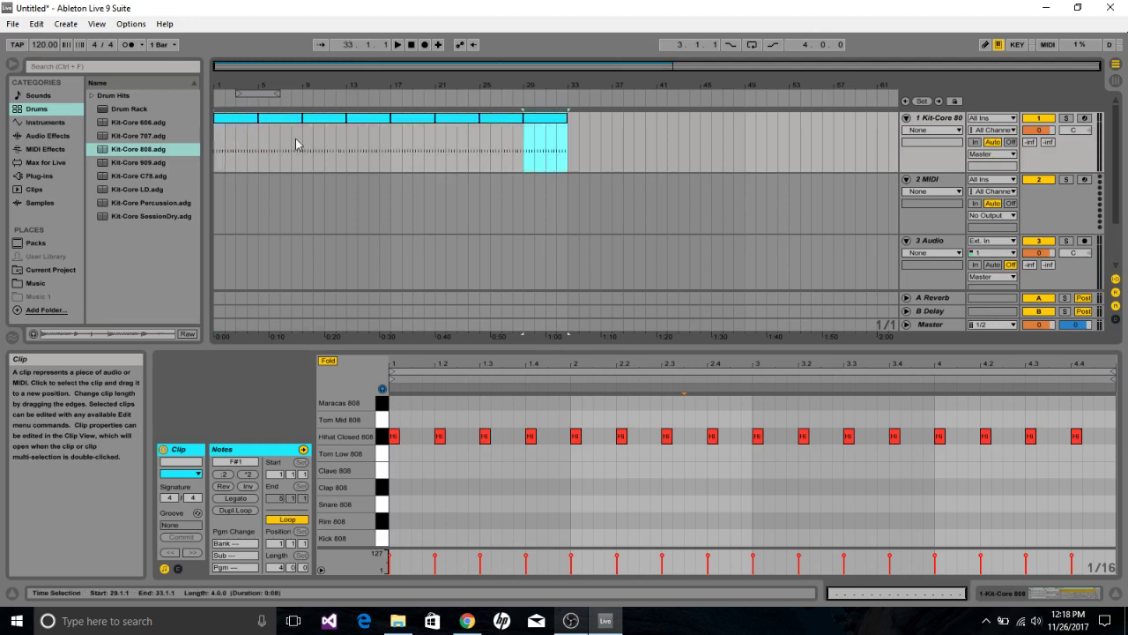
pyautogui.click(434, 163)
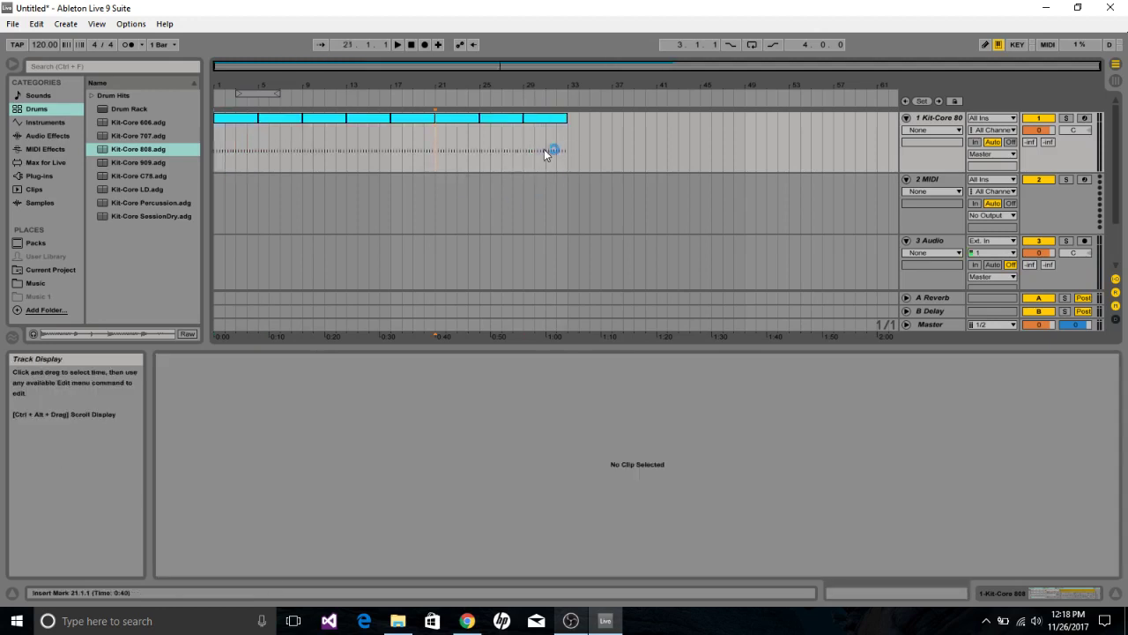
pyautogui.click(411, 44)
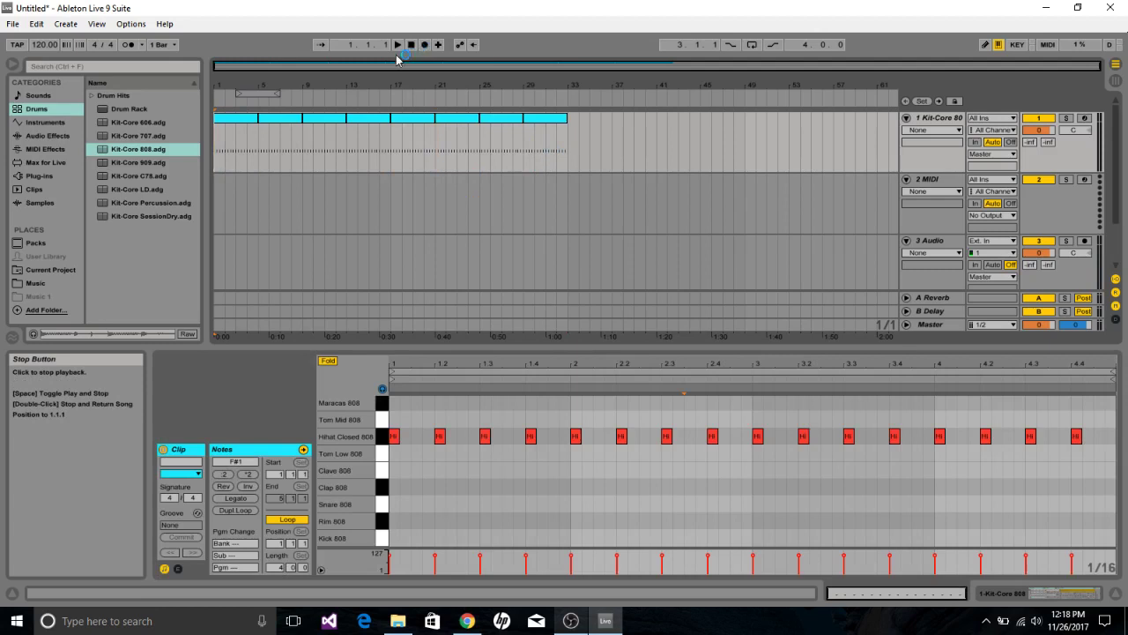
# Move the 3 Audio track directly below the drum track and arm it for recording.
pyautogui.click(930, 241)
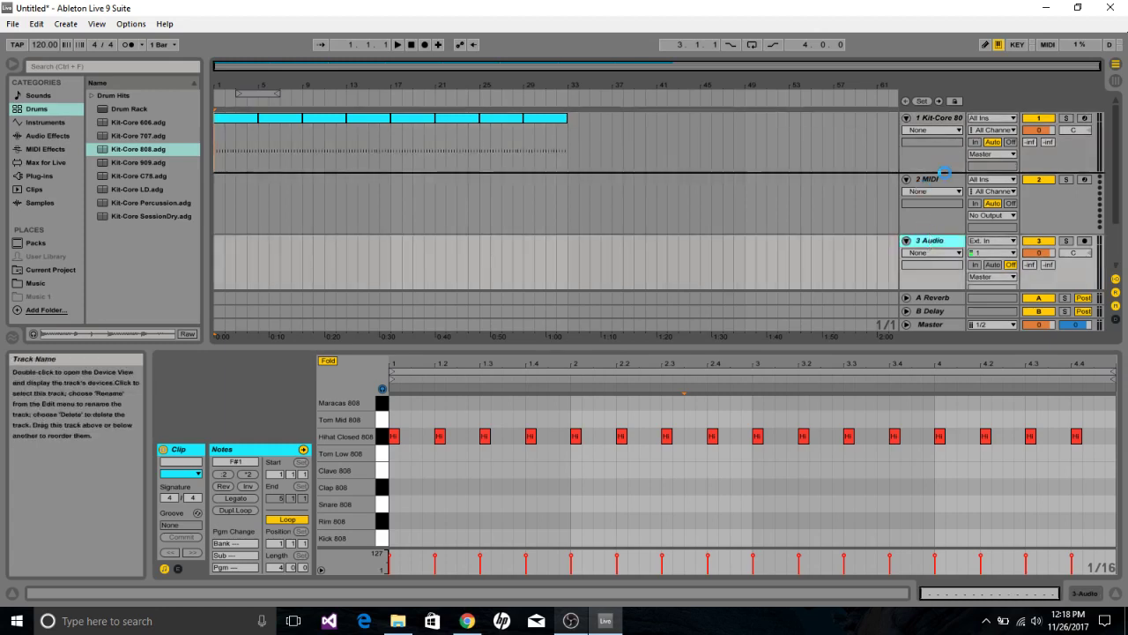
pyautogui.moveTo(944, 171); pyautogui.dragTo(956, 181)
pyautogui.click(426, 46)
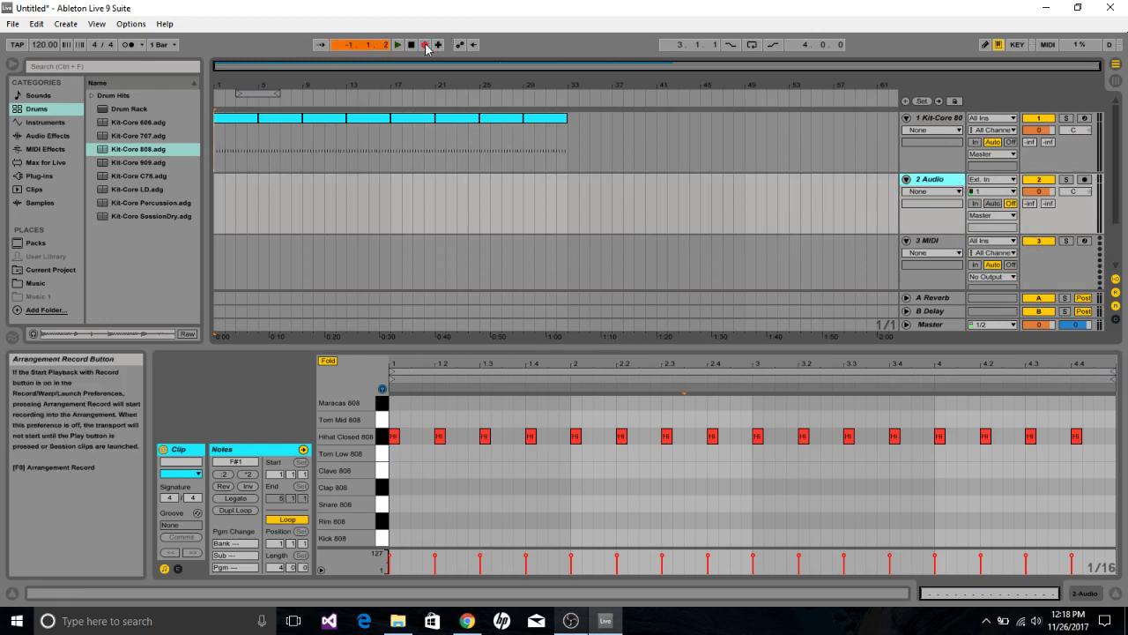
pyautogui.click(426, 46)
pyautogui.click(1085, 179)
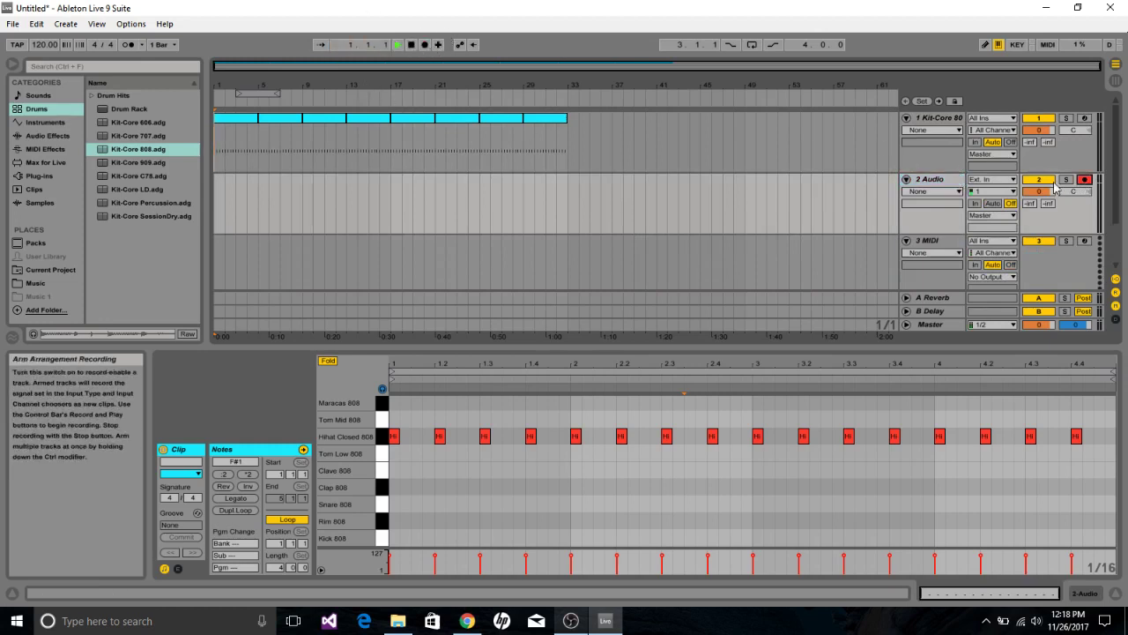
# Check the audio input device in the audio preferences.
pyautogui.click(121, 24)
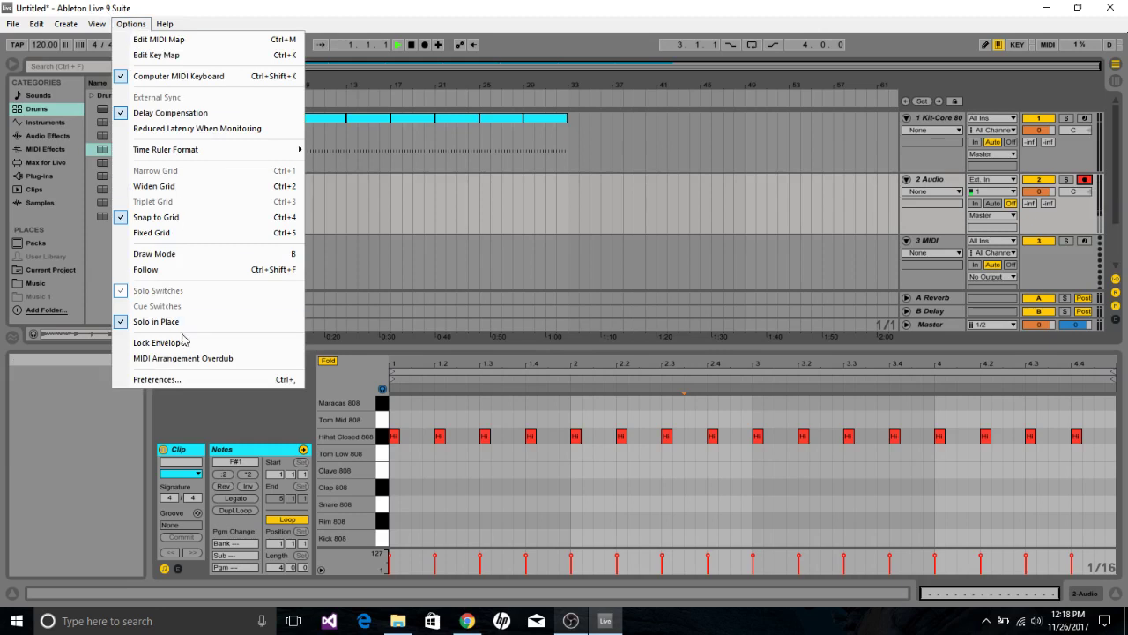
pyautogui.click(182, 381)
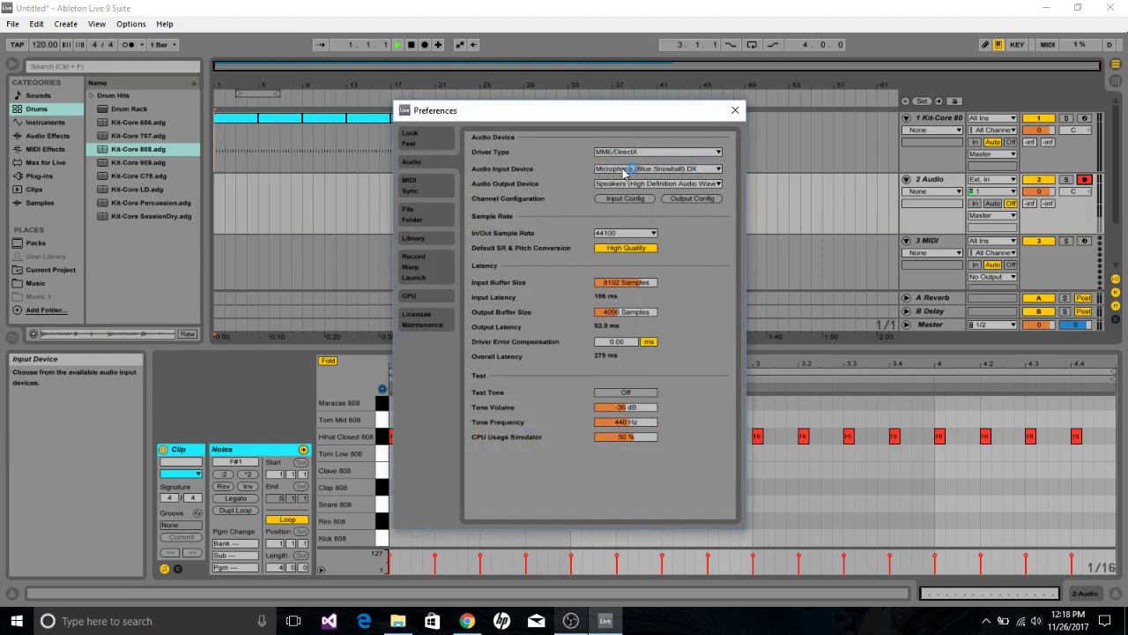
pyautogui.click(735, 110)
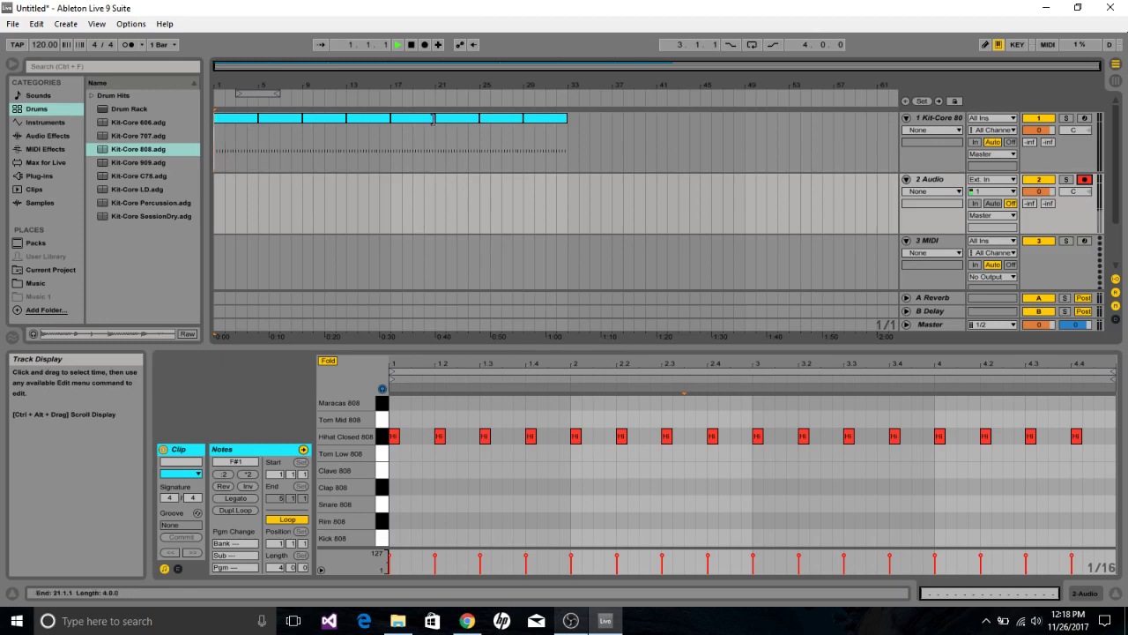
# Make a short trial recording on the 2 Audio track, stop it, and set the song tempo to 92 BPM.
pyautogui.click(425, 45)
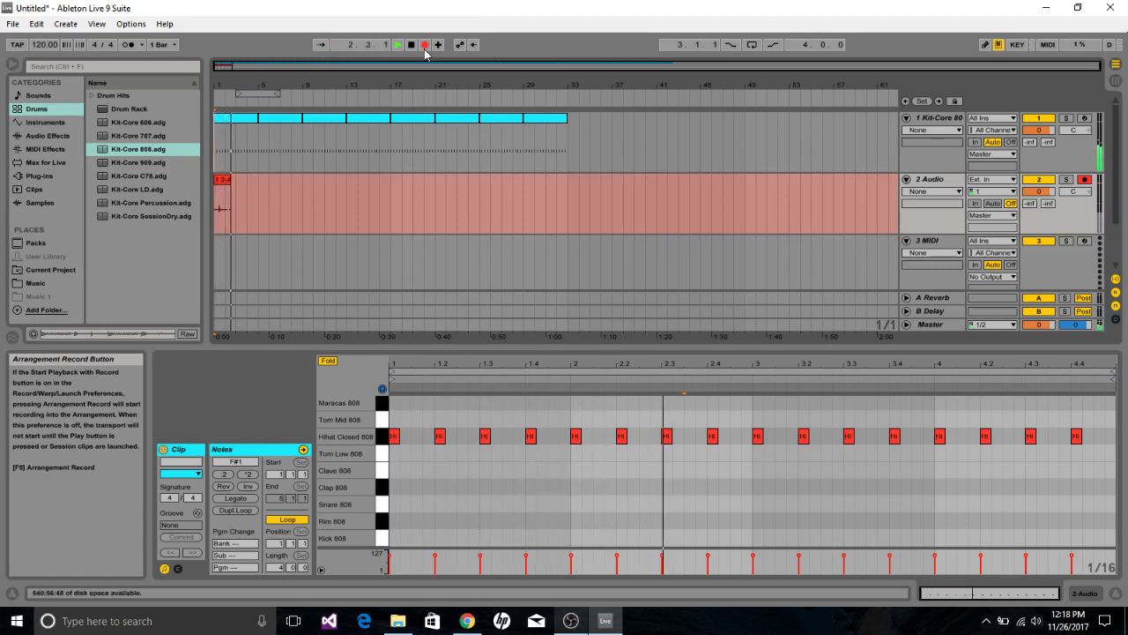
pyautogui.click(412, 45)
pyautogui.moveTo(44, 46); pyautogui.dragTo(44, 70)
pyautogui.click(411, 46)
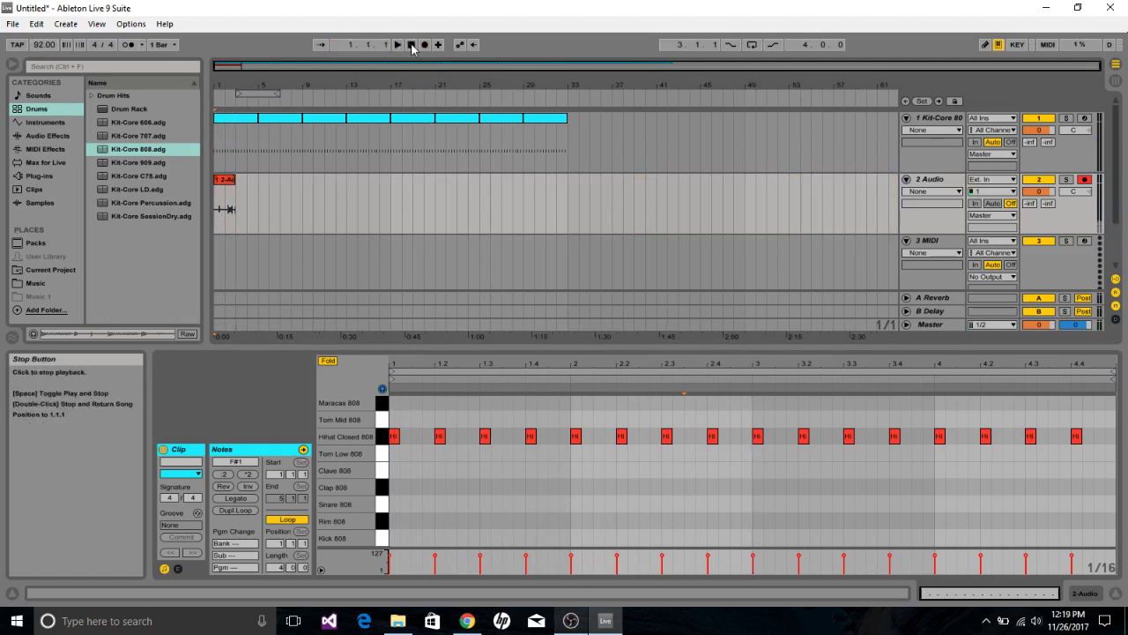
# Record a new take of about 13 bars on the 2 Audio track over the hi-hat beat.
pyautogui.click(427, 46)
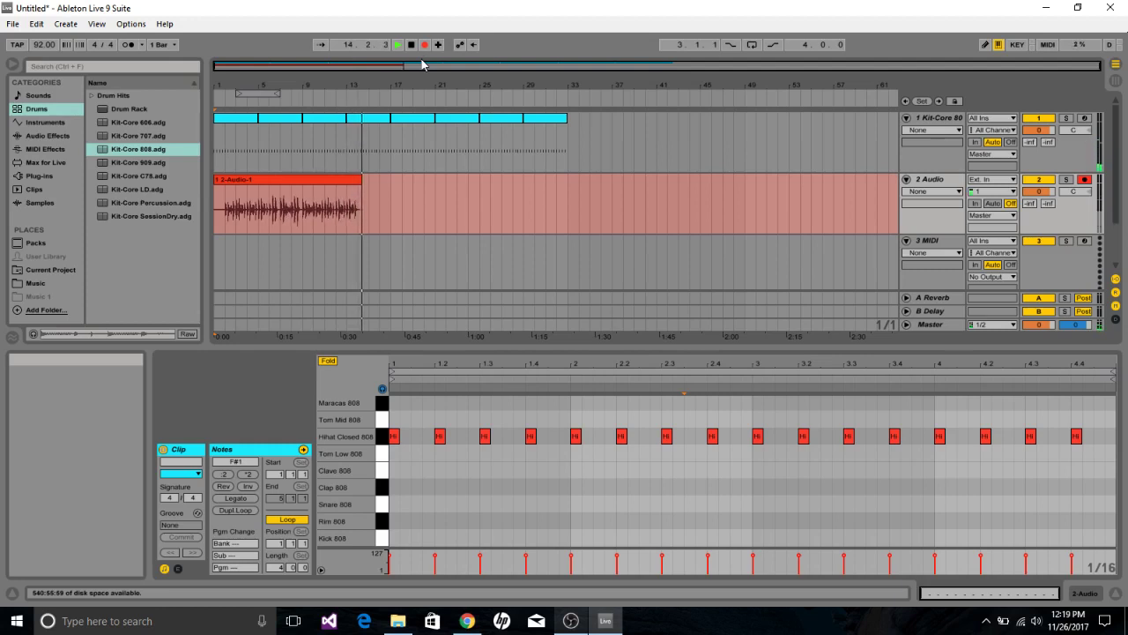
pyautogui.click(411, 44)
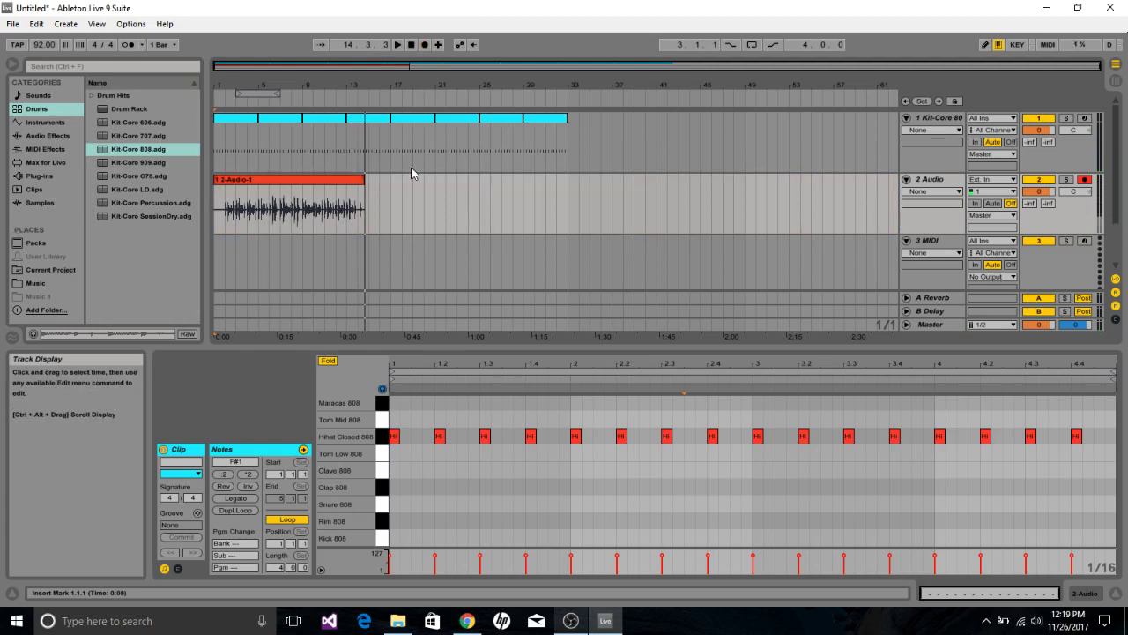
pyautogui.click(411, 44)
# Play back the recording, set the 2 Audio track's volume to -12.9 dB, and lower the drum track's volume.
pyautogui.click(398, 44)
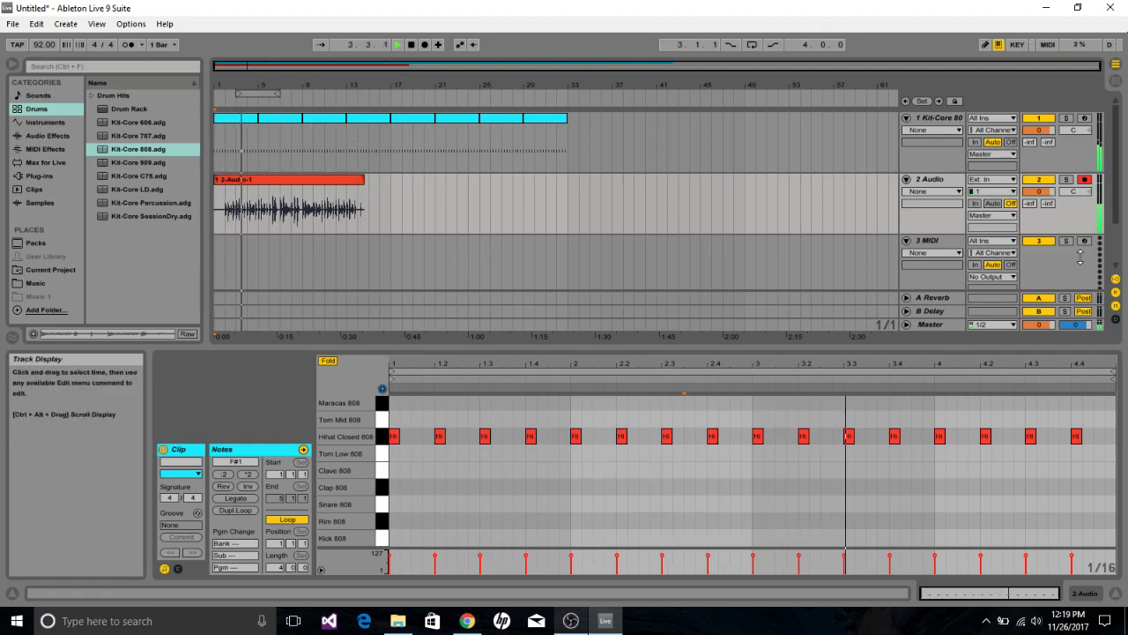
pyautogui.moveTo(1040, 191); pyautogui.dragTo(1039, 265)
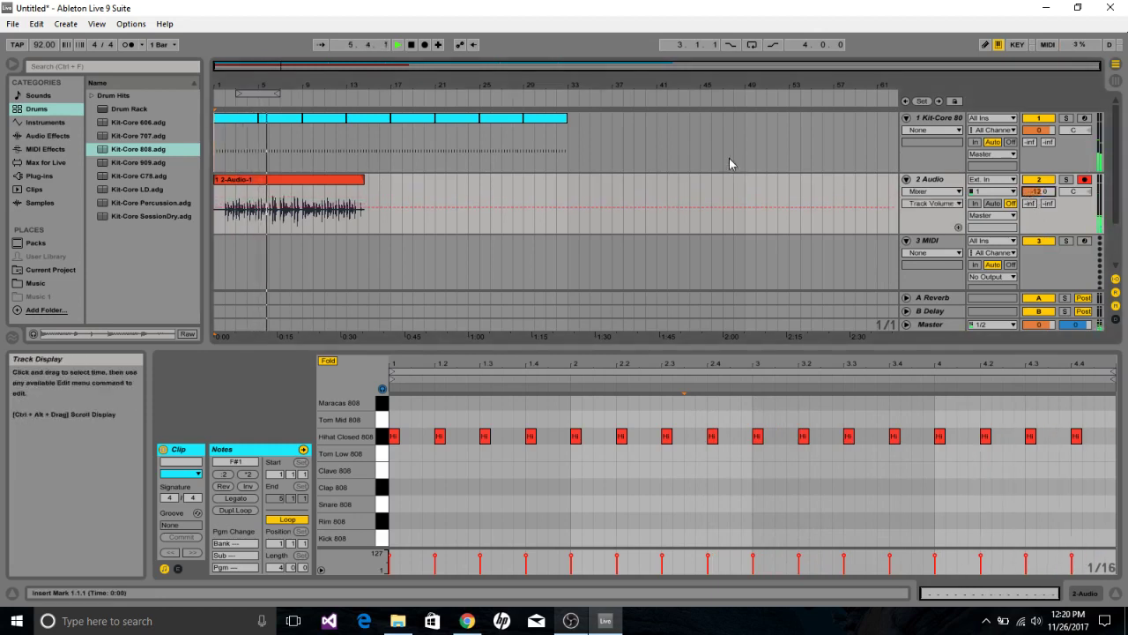
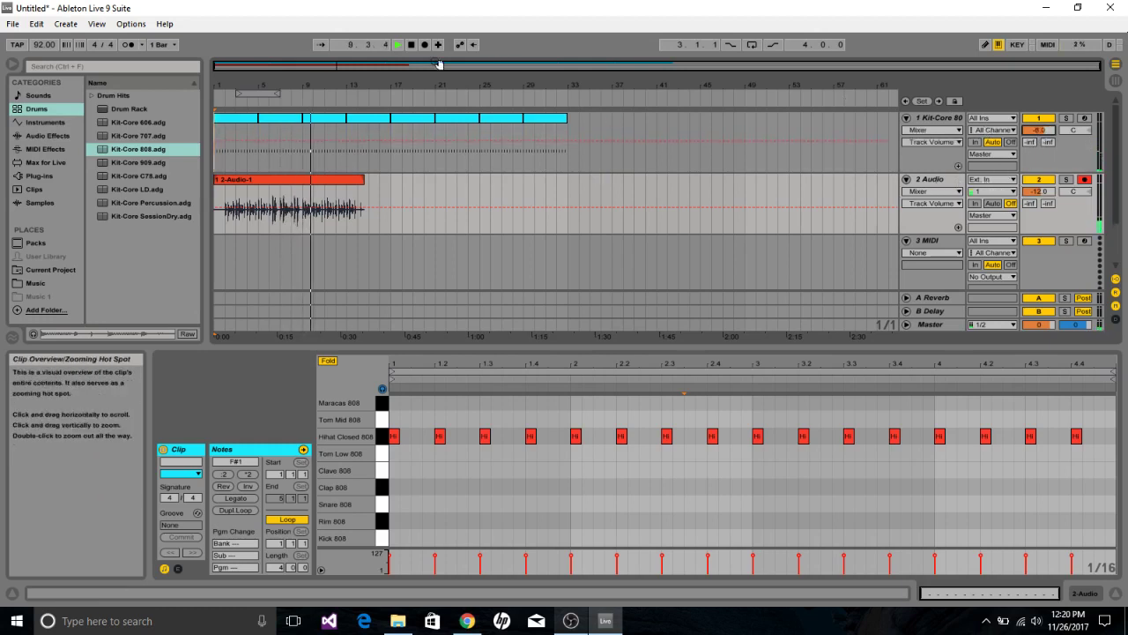
pyautogui.moveTo(1039, 191); pyautogui.dragTo(1039, 195)
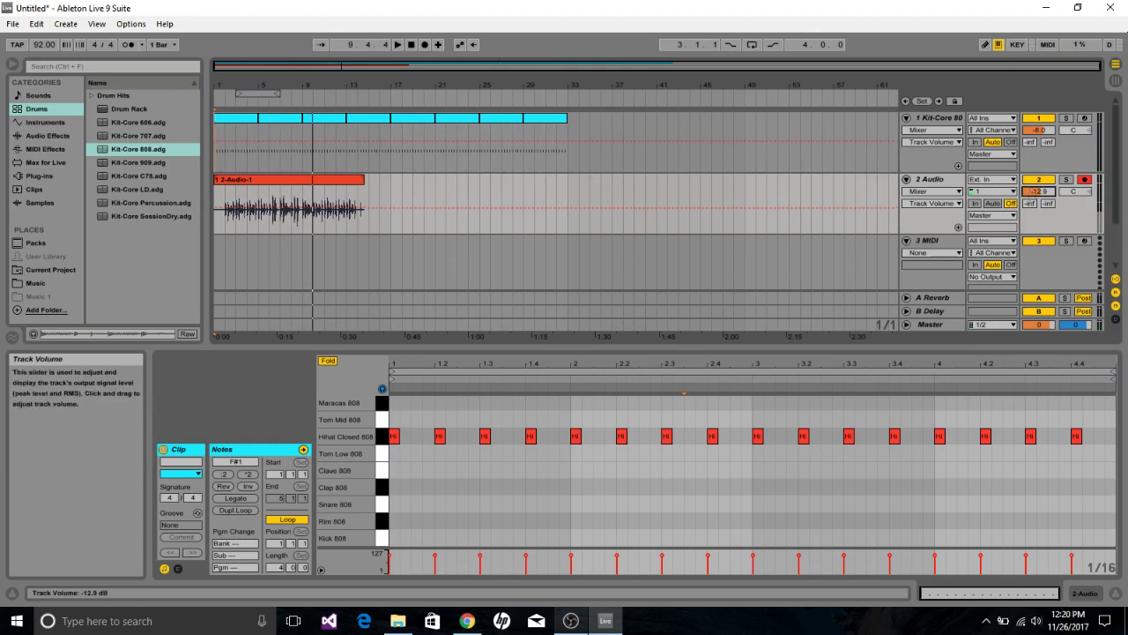
# Set the Master volume to -11.9 dB while playing the song from the start, then stop playback.
pyautogui.scroll(-2, 998, 226)
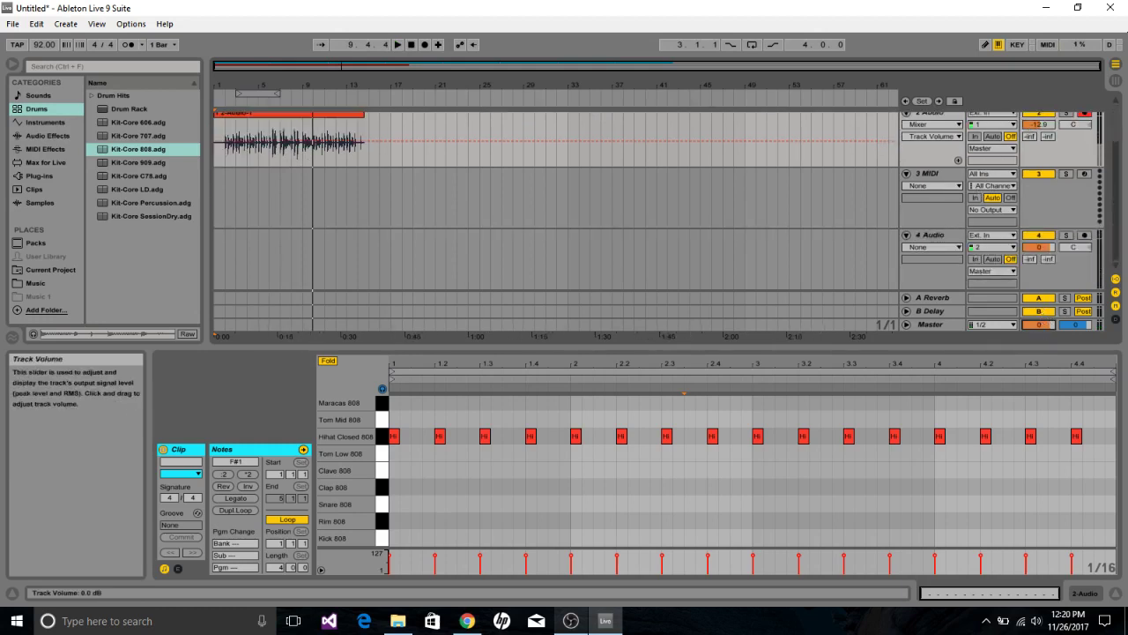
pyautogui.click(398, 44)
pyautogui.moveTo(1036, 324); pyautogui.dragTo(1034, 329)
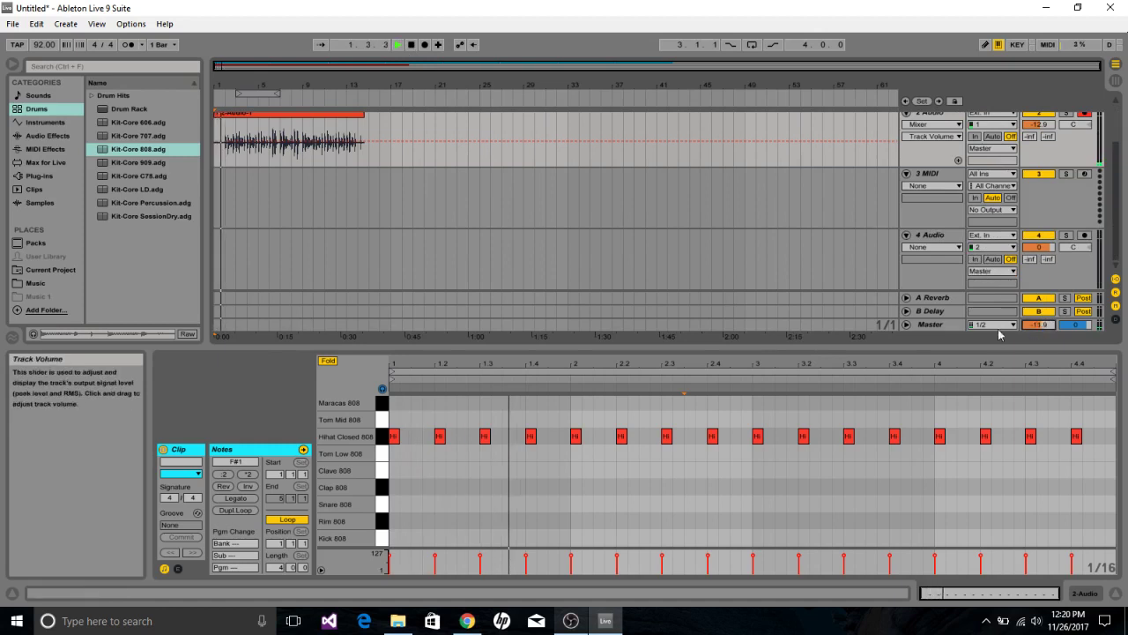
pyautogui.scroll(2, 243, 132)
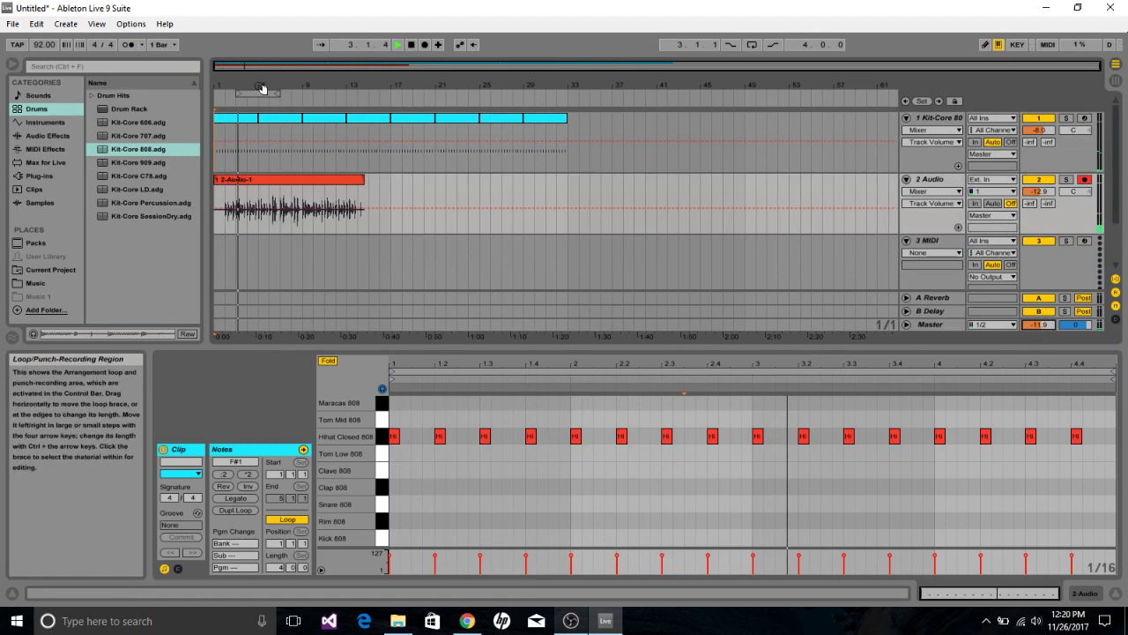
pyautogui.click(411, 45)
# Trim the silent beginning of the recorded audio clip so that it starts at 1.2.3.
pyautogui.moveTo(242, 86); pyautogui.dragTo(455, 89)
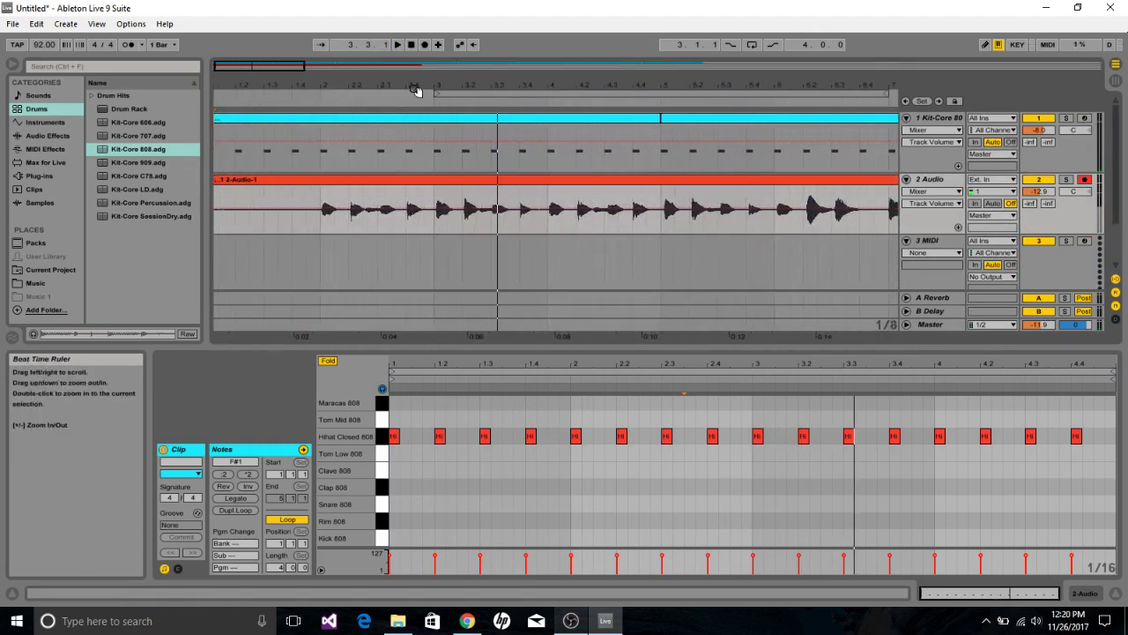
pyautogui.moveTo(317, 77); pyautogui.dragTo(175, 99)
pyautogui.moveTo(283, 73); pyautogui.dragTo(246, 86)
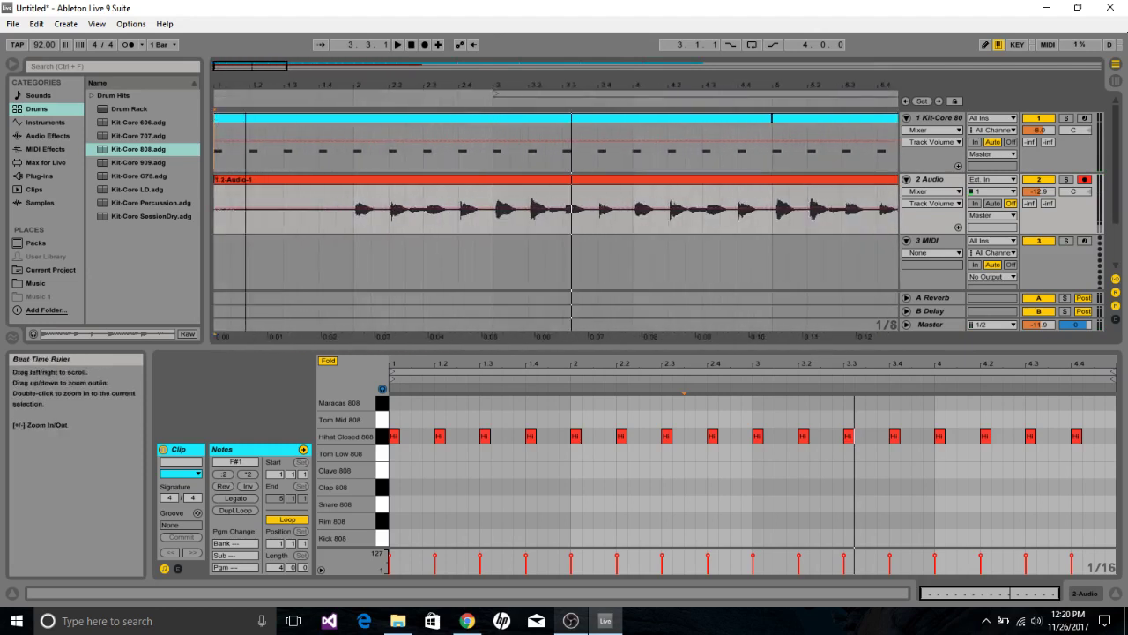
pyautogui.click(268, 181)
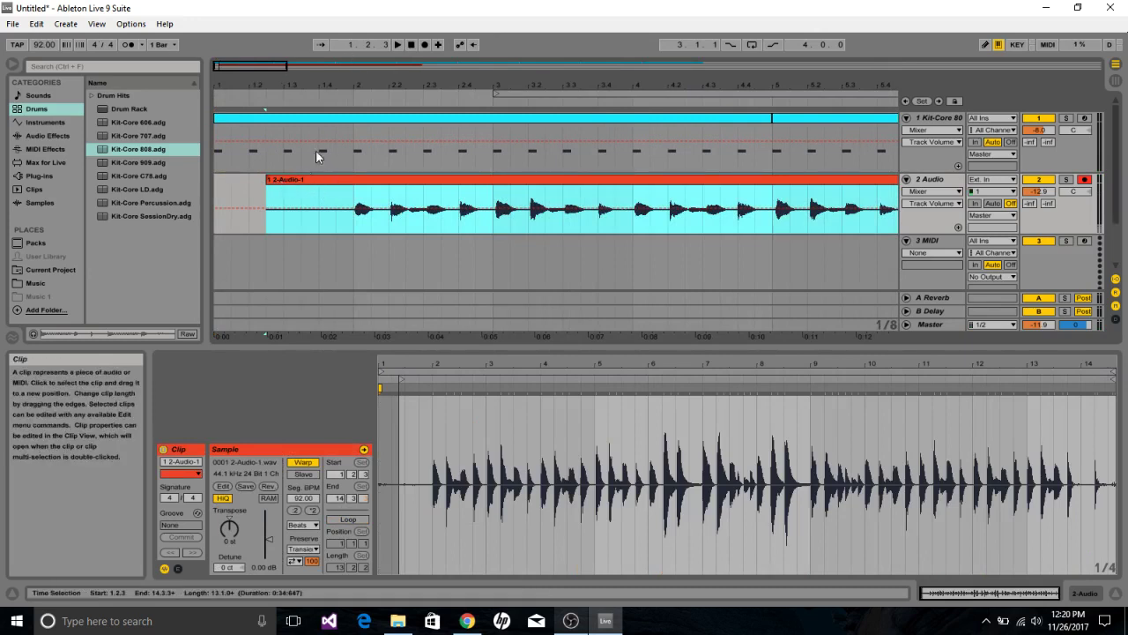
# Shift the recorded clip slightly earlier to line up its first sounded note with the hi-hat at the start of bar 2.
pyautogui.moveTo(365, 86); pyautogui.dragTo(509, 136)
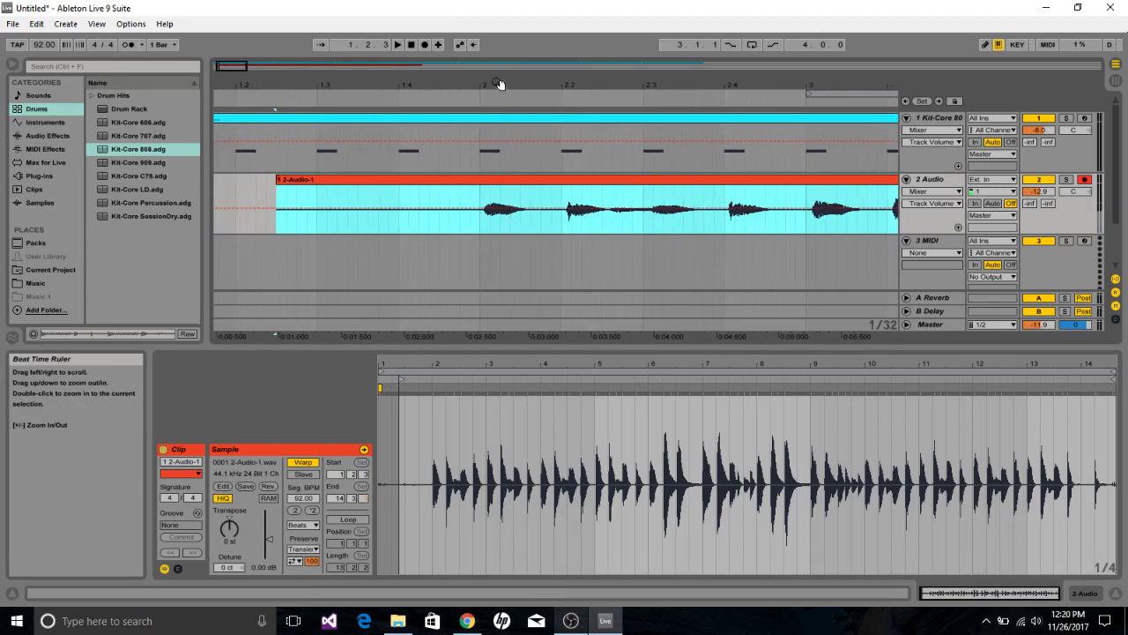
pyautogui.click(493, 186)
pyautogui.moveTo(492, 83); pyautogui.dragTo(462, 183)
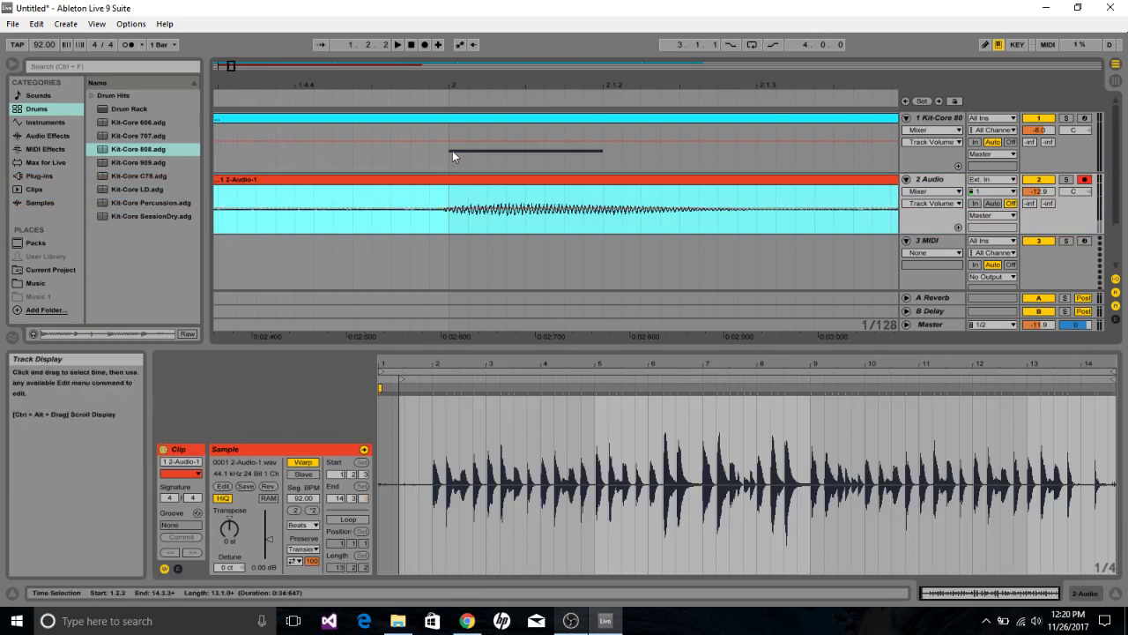
# Play the song from the start to check how the recording lines up with the hi-hat beat.
pyautogui.click(411, 44)
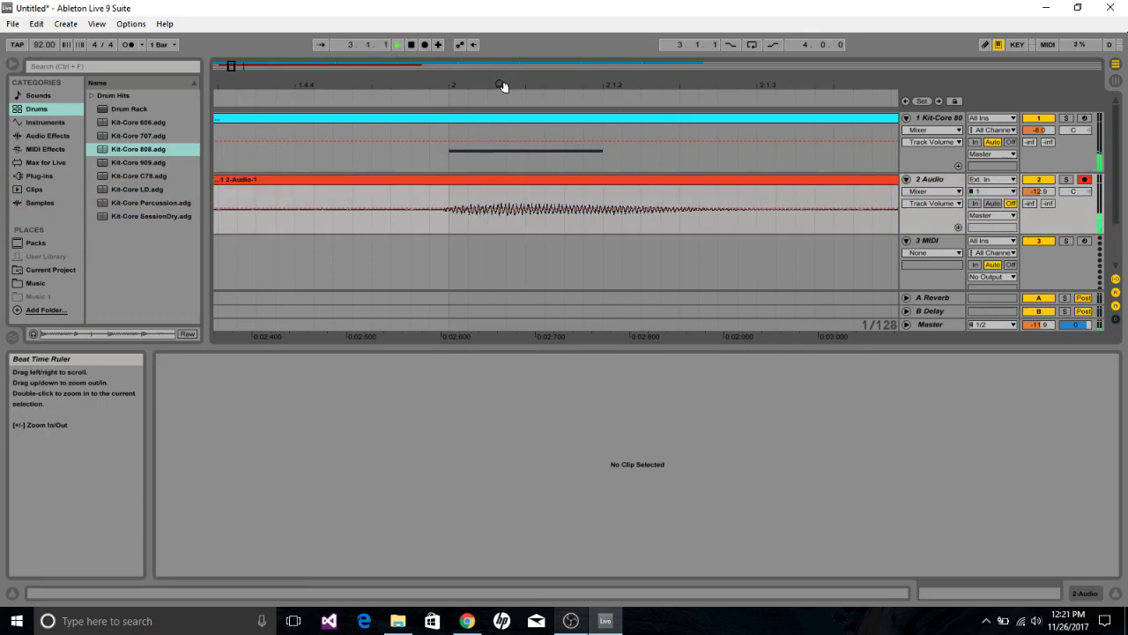
pyautogui.moveTo(502, 86); pyautogui.dragTo(493, 35)
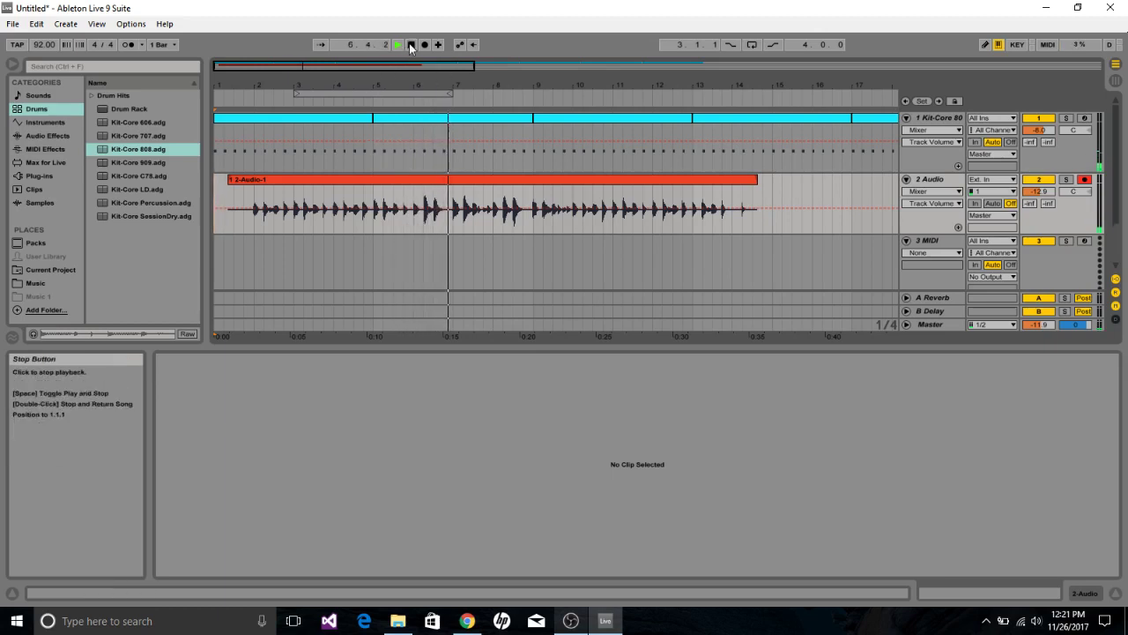
pyautogui.moveTo(411, 93); pyautogui.dragTo(355, 114)
# Trim the recorded clip's start to 2.1.1, place it at the very start of the song, and play it with the beat.
pyautogui.click(240, 125)
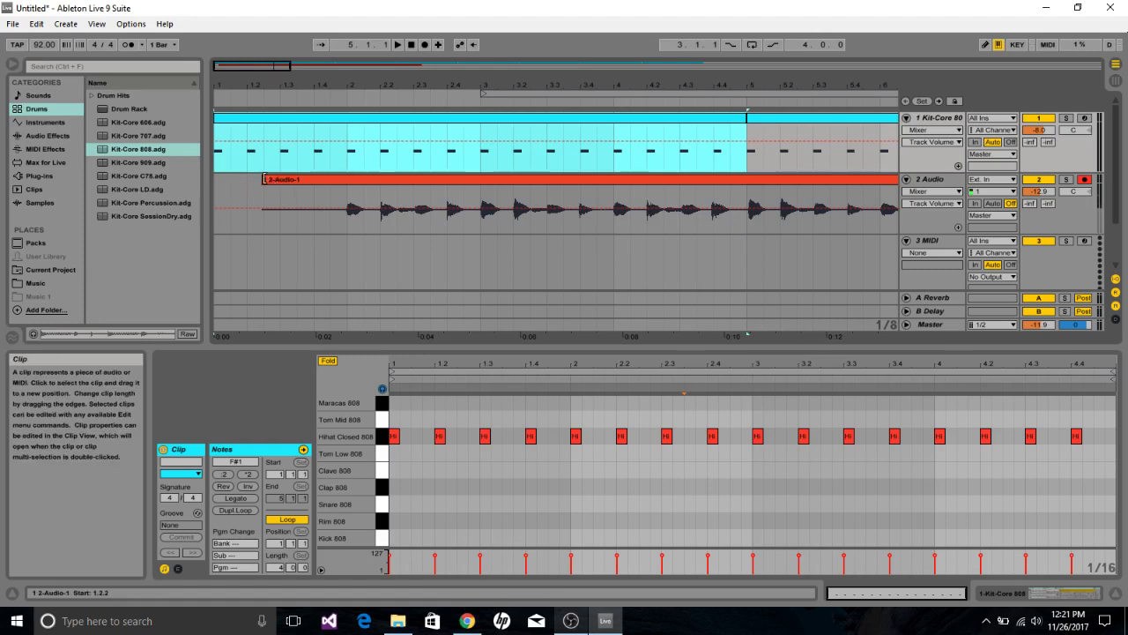
pyautogui.click(263, 182)
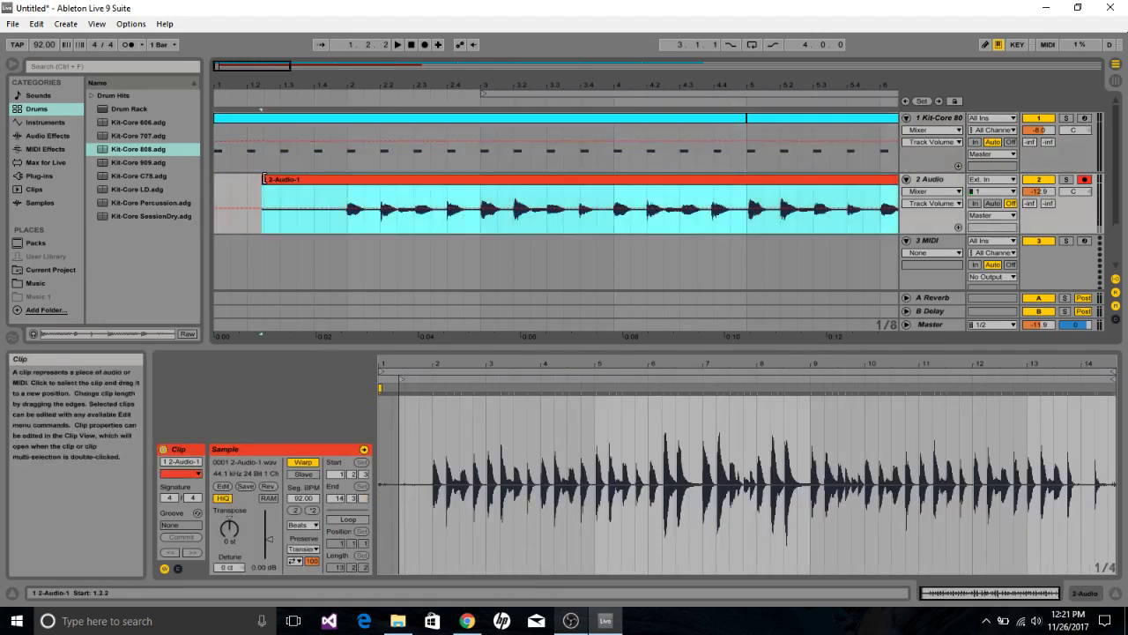
pyautogui.moveTo(263, 180)
pyautogui.mouseDown()
pyautogui.moveTo(348, 182)
pyautogui.moveTo(251, 198)
pyautogui.mouseUp()
pyautogui.moveTo(252, 87); pyautogui.dragTo(279, 115)
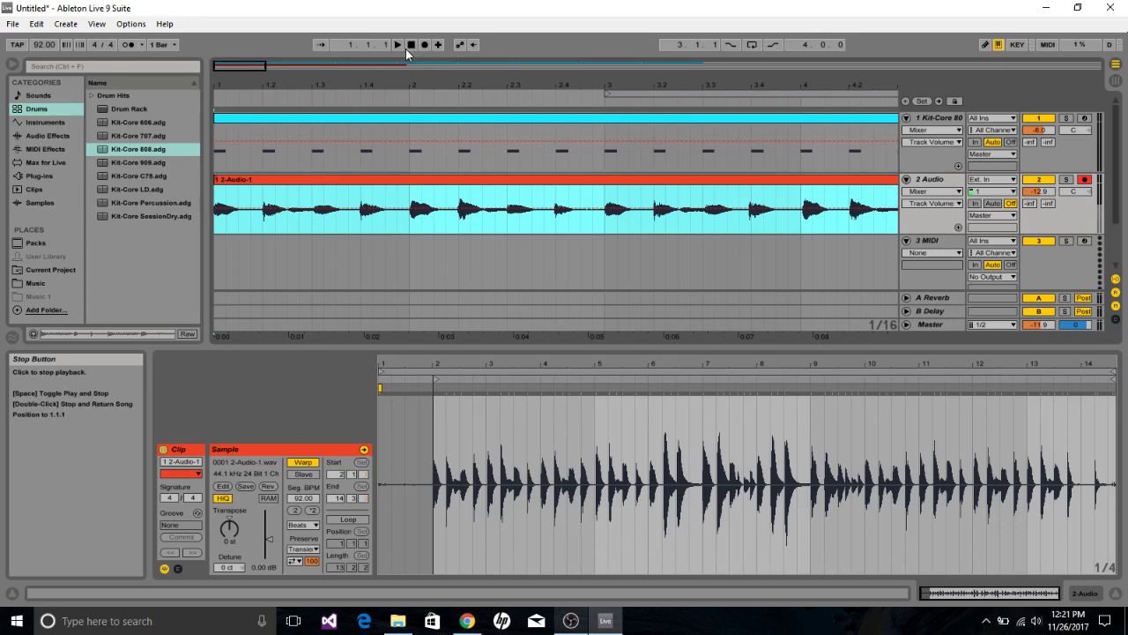
pyautogui.click(397, 44)
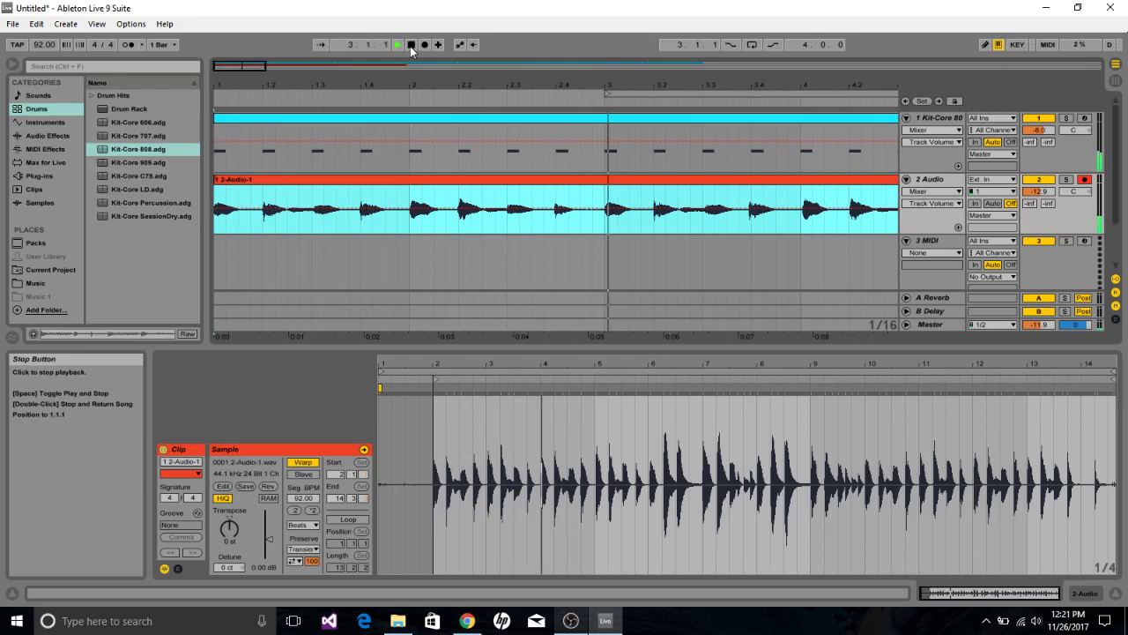
pyautogui.click(411, 50)
# Move all notes in the first drum clip from Hihat Closed 808 to Hihat Open 808, and preview the result.
pyautogui.click(347, 122)
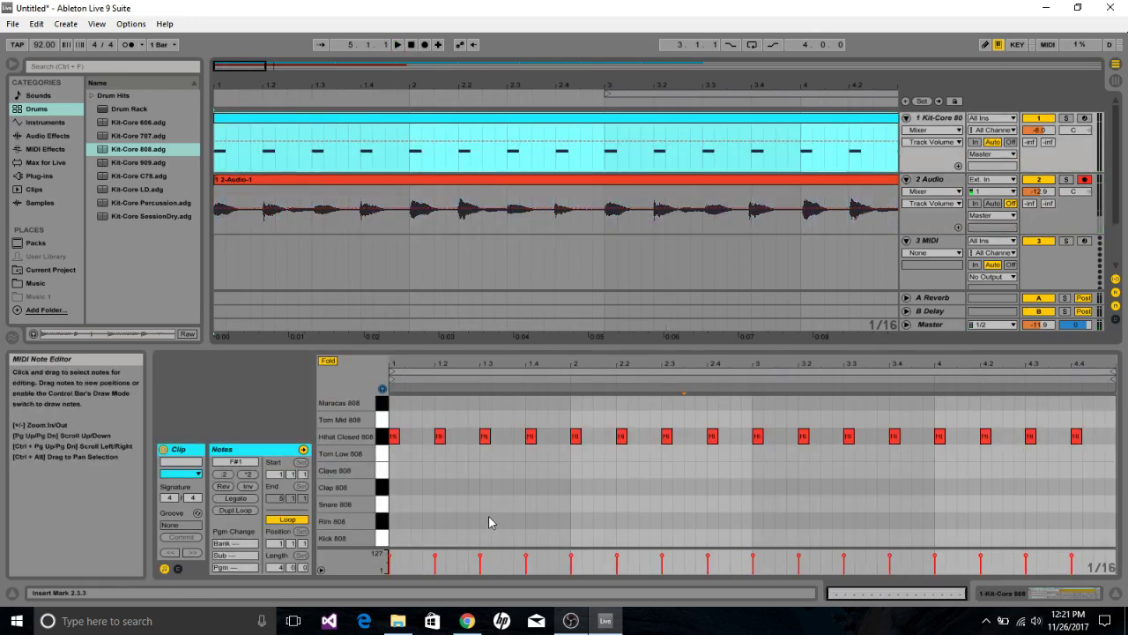
pyautogui.click(494, 483)
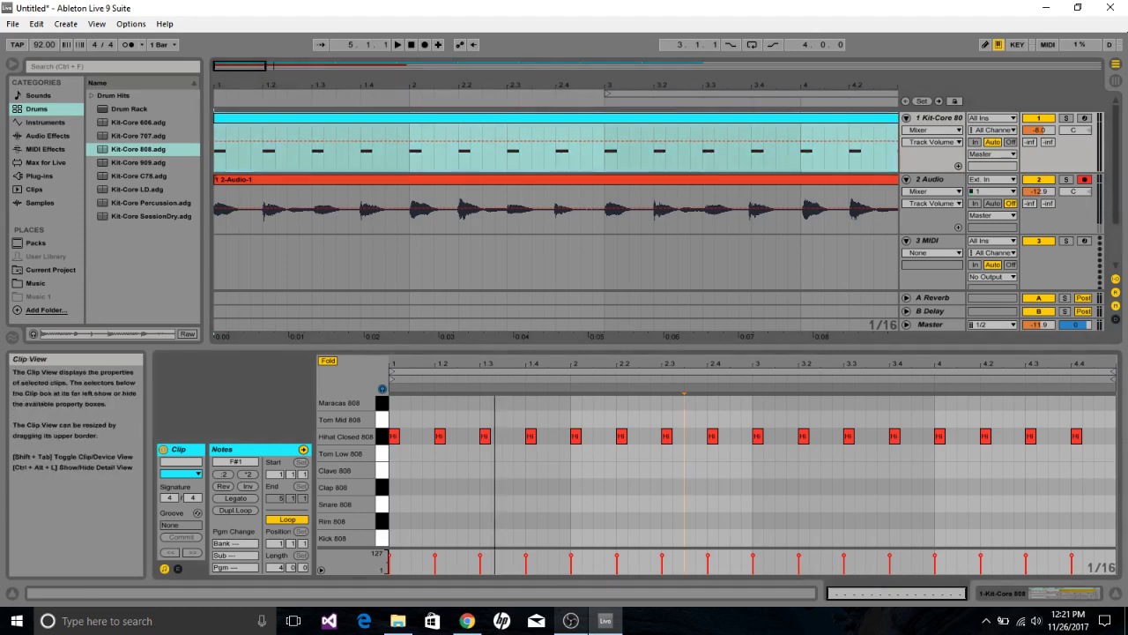
pyautogui.moveTo(1024, 476); pyautogui.dragTo(390, 472)
pyautogui.scroll(1, 405, 480)
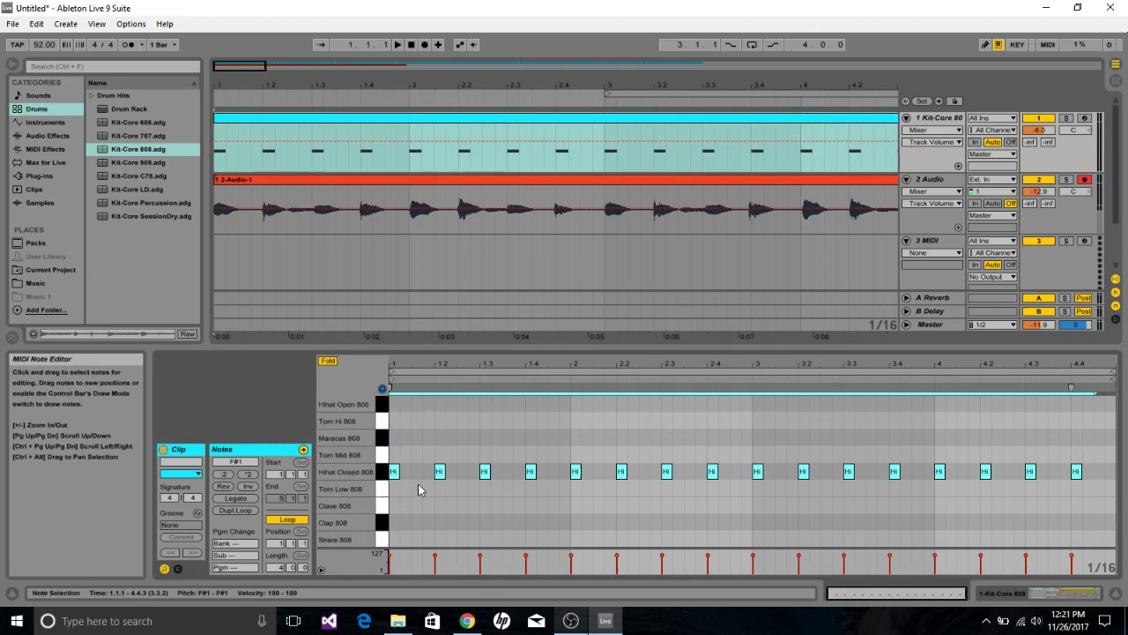
pyautogui.scroll(3, 419, 489)
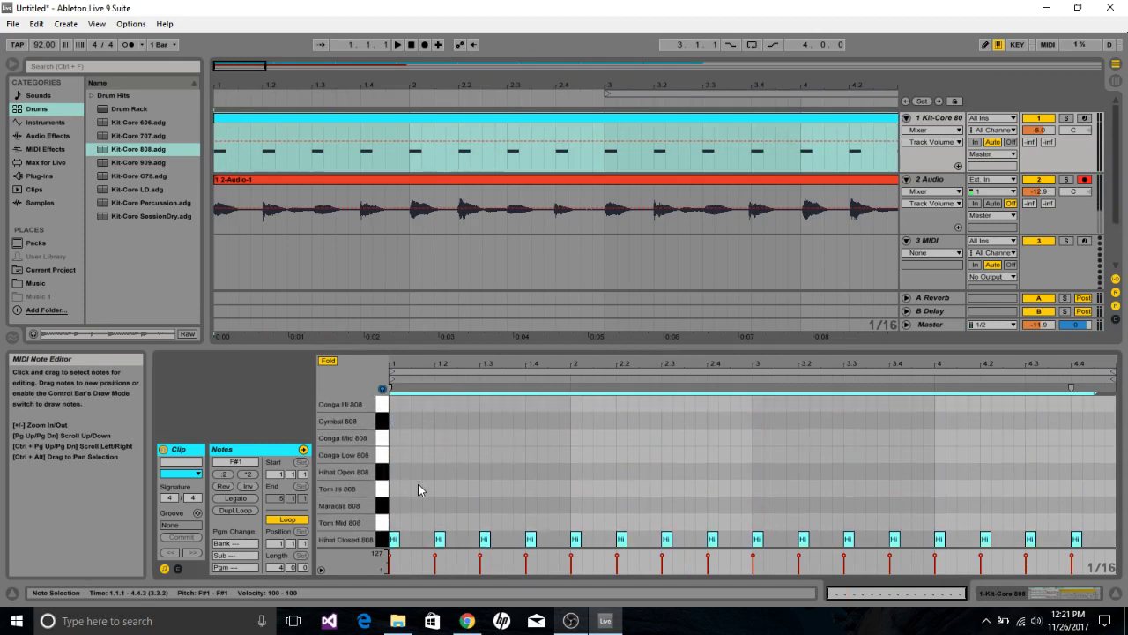
pyautogui.scroll(-1, 419, 484)
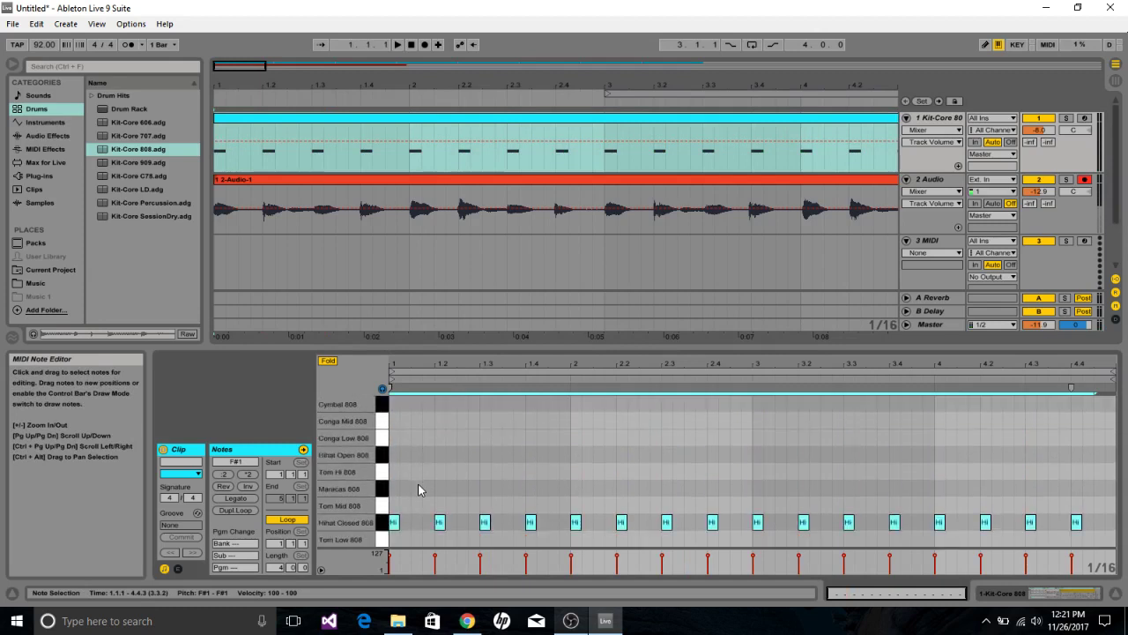
pyautogui.moveTo(441, 523); pyautogui.dragTo(442, 461)
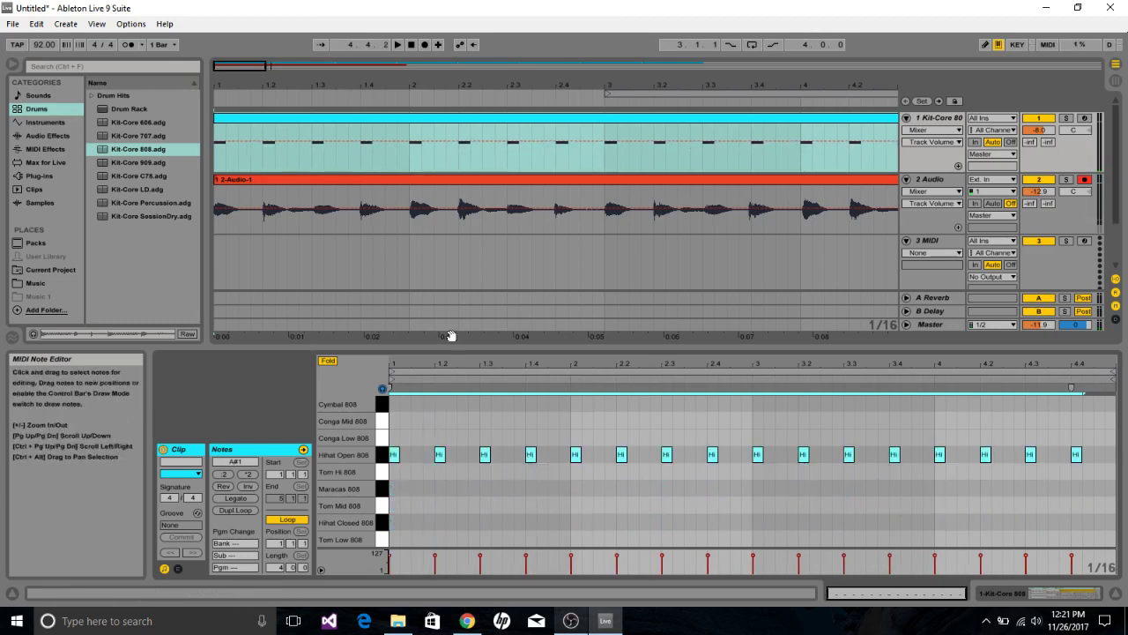
pyautogui.click(410, 45)
pyautogui.press('space')
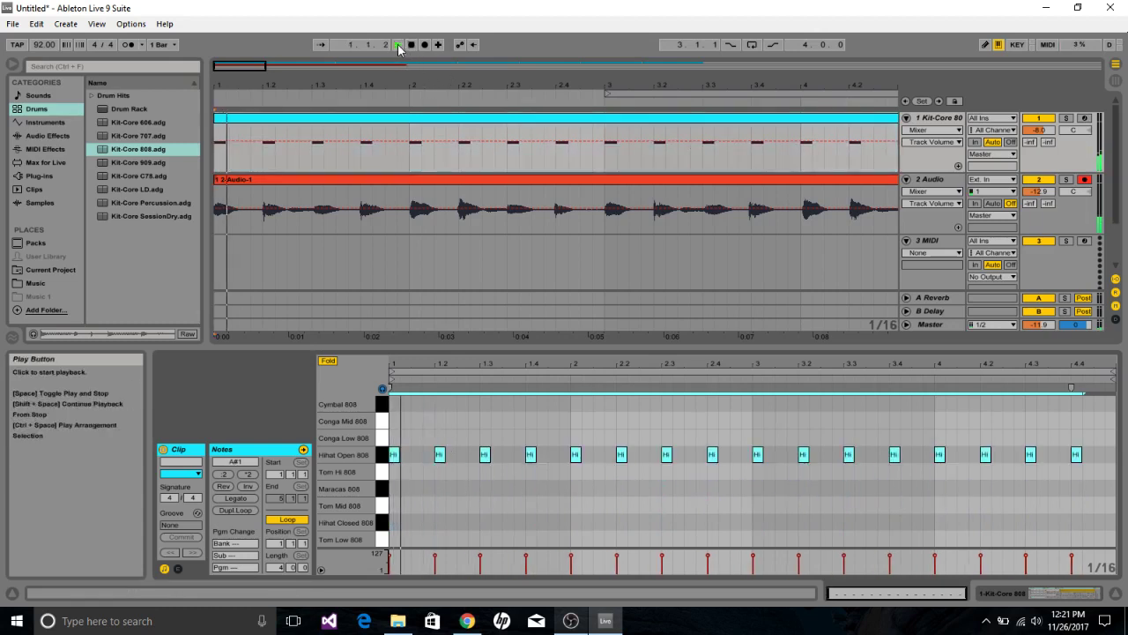
pyautogui.click(410, 45)
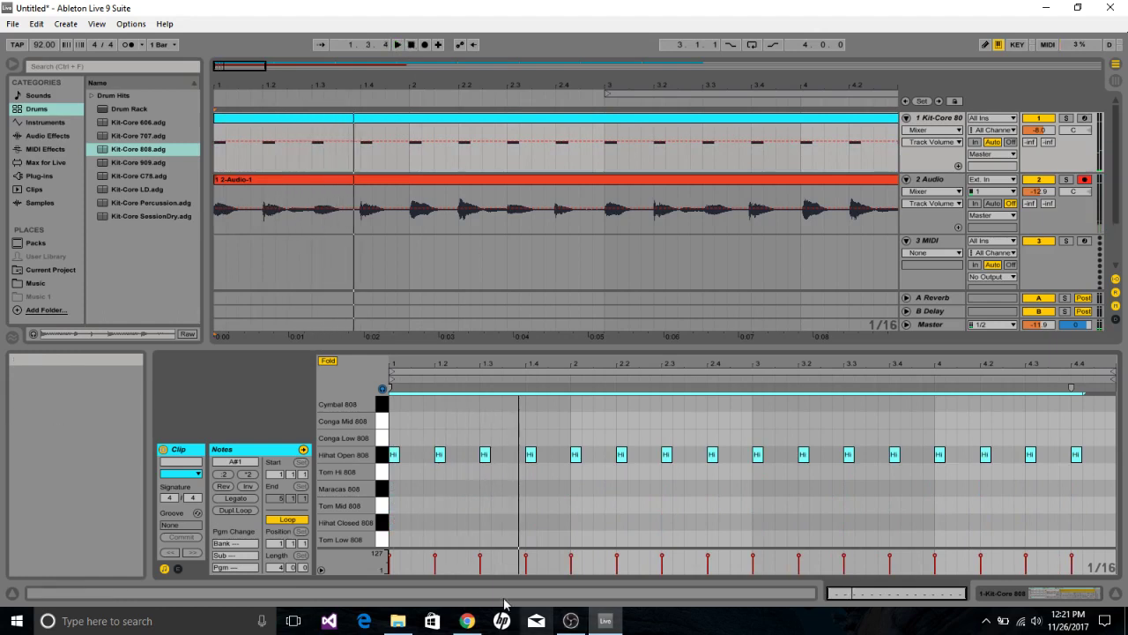
# Add Hihat Open 808 notes halfway between the existing beats throughout bar 1 of the drum clip.
pyautogui.click(423, 514)
pyautogui.doubleClick(416, 454)
pyautogui.doubleClick(462, 455)
pyautogui.doubleClick(507, 455)
pyautogui.doubleClick(554, 455)
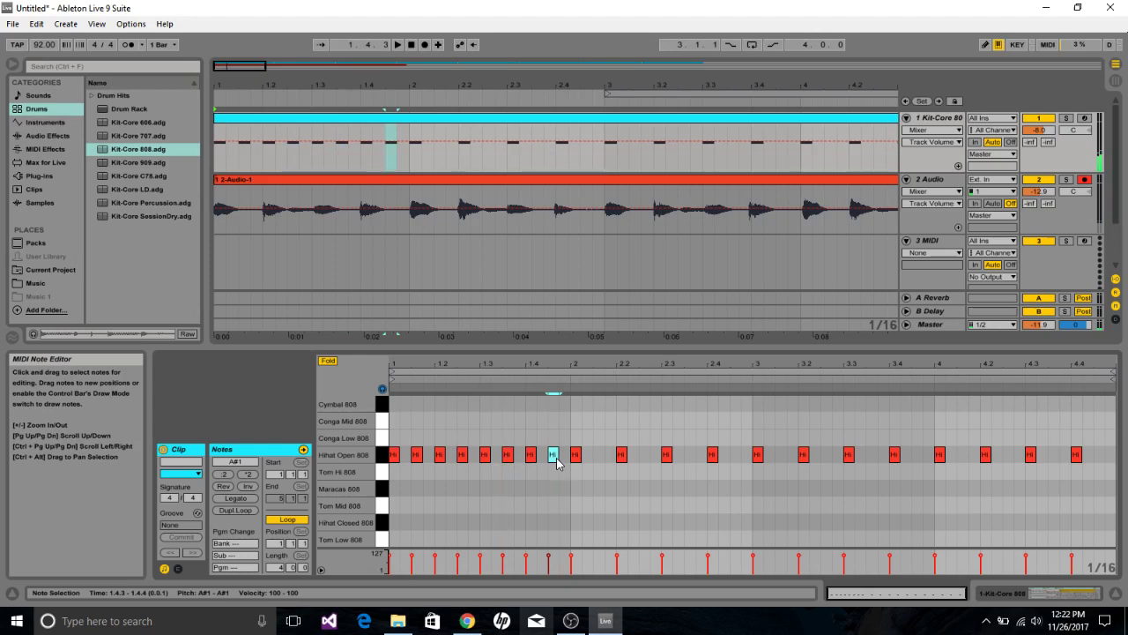
# Duplicate bar 1's open hi-hat pattern into bars 2, 3 and 4 of the drum clip.
pyautogui.moveTo(567, 477); pyautogui.dragTo(386, 448)
pyautogui.hotkey('ctrl', 'd')
pyautogui.hotkey('ctrl', 'd')
pyautogui.hotkey('ctrl', 'd')
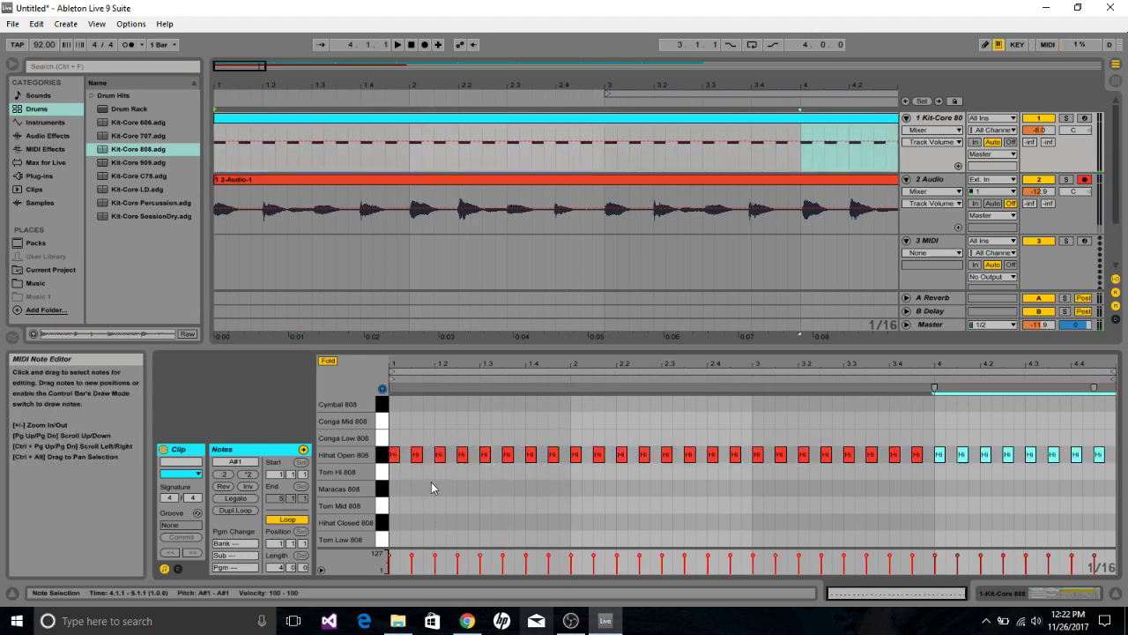
# Audition the open hi-hat, conga, cymbal and other 808 kit sounds in the note editor.
pyautogui.click(415, 512)
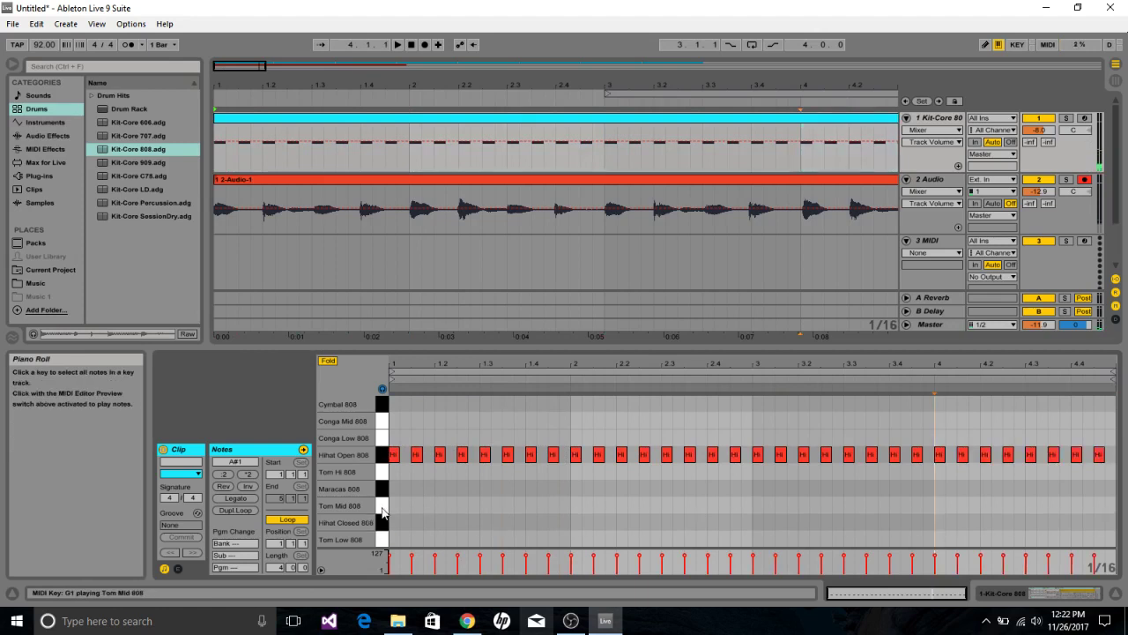
pyautogui.click(381, 455)
pyautogui.click(379, 439)
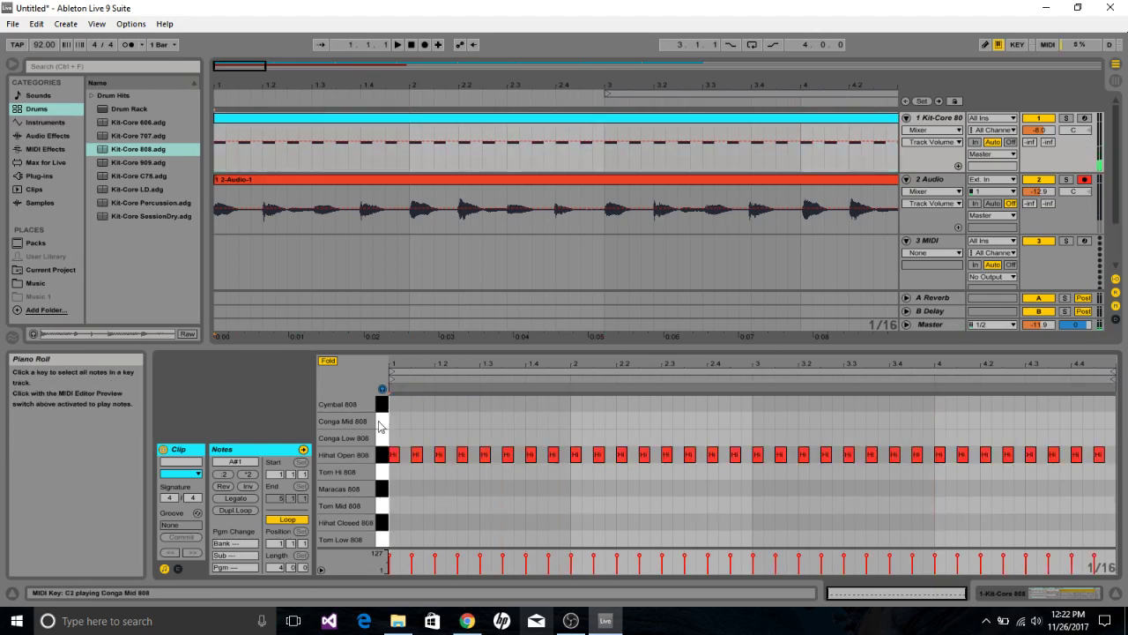
pyautogui.scroll(2, 379, 427)
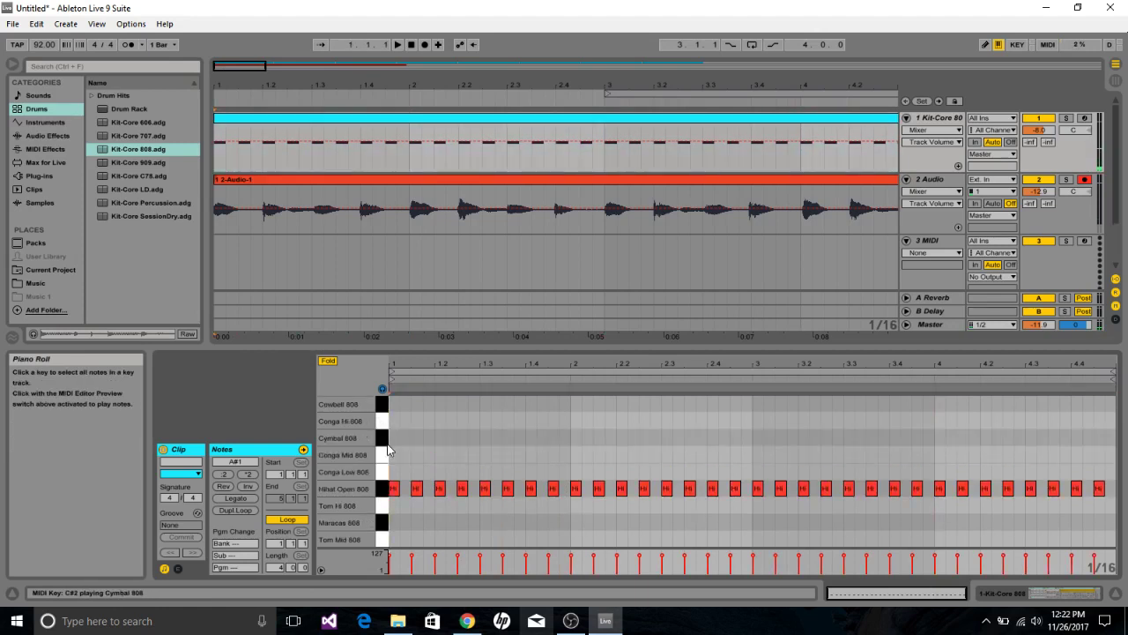
pyautogui.scroll(-7, 387, 449)
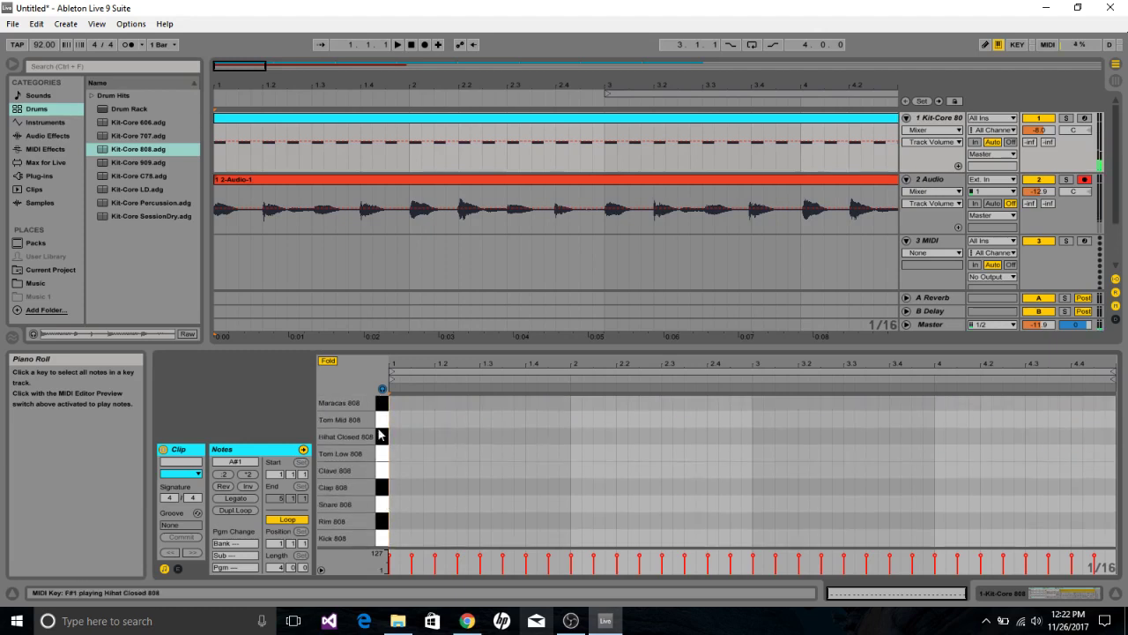
# Add Kick 808 notes on beats 1 and 3 and Snare 808 notes on beats 2 and 4 of bar 1.
pyautogui.doubleClick(394, 538)
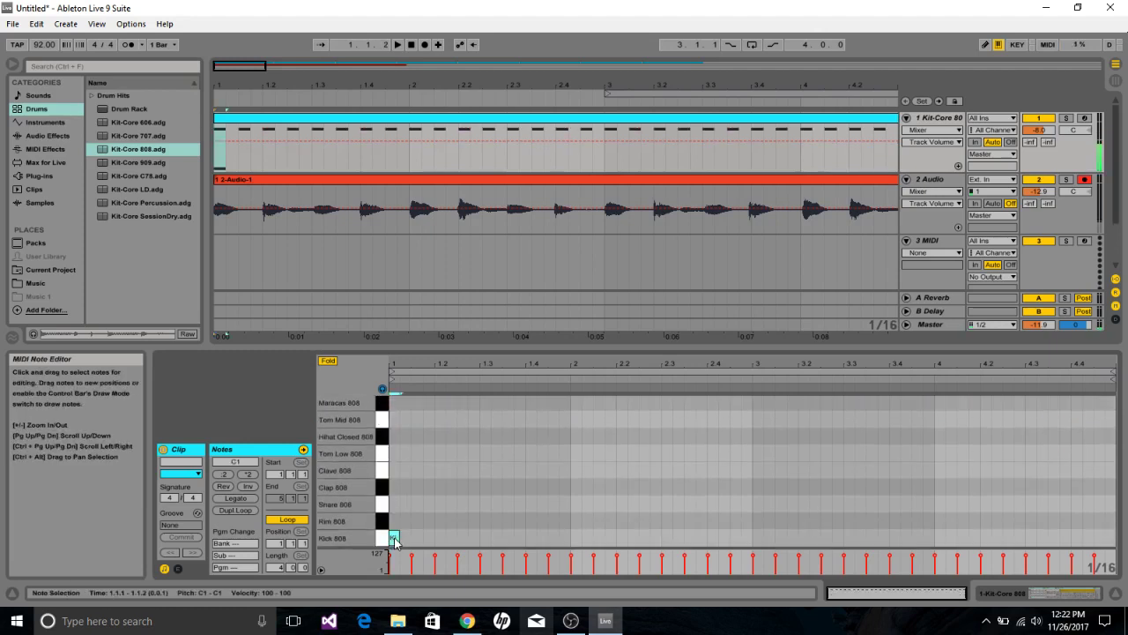
pyautogui.doubleClick(483, 538)
pyautogui.doubleClick(440, 504)
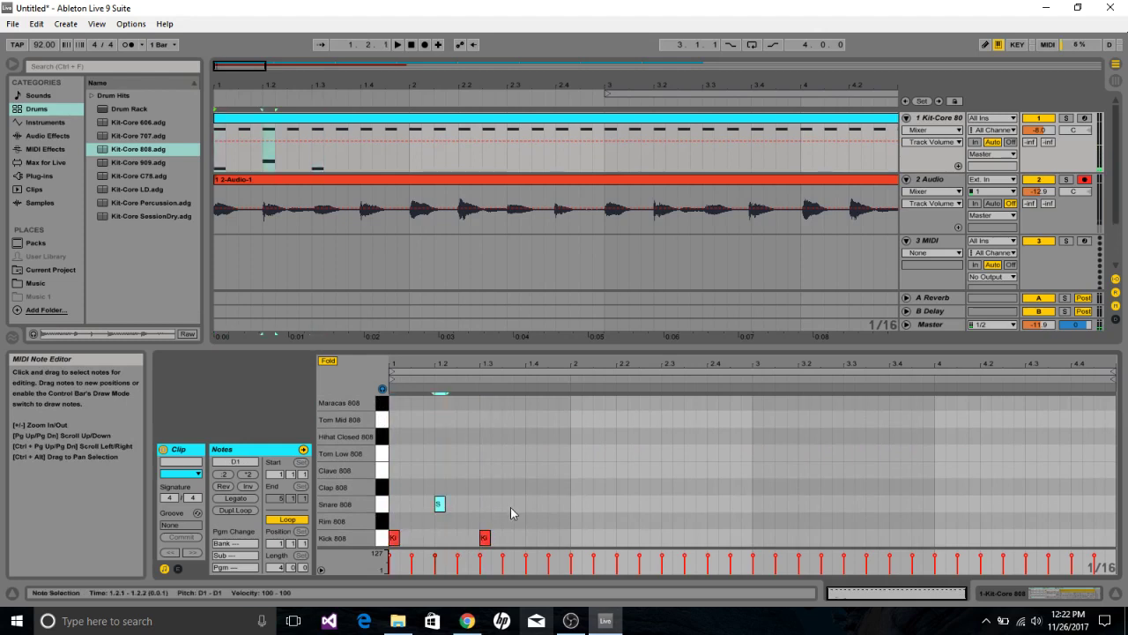
# Duplicate bar 1's kick and snare pattern into bars 2, 3 and 4 of the drum clip.
pyautogui.moveTo(561, 526); pyautogui.dragTo(385, 495)
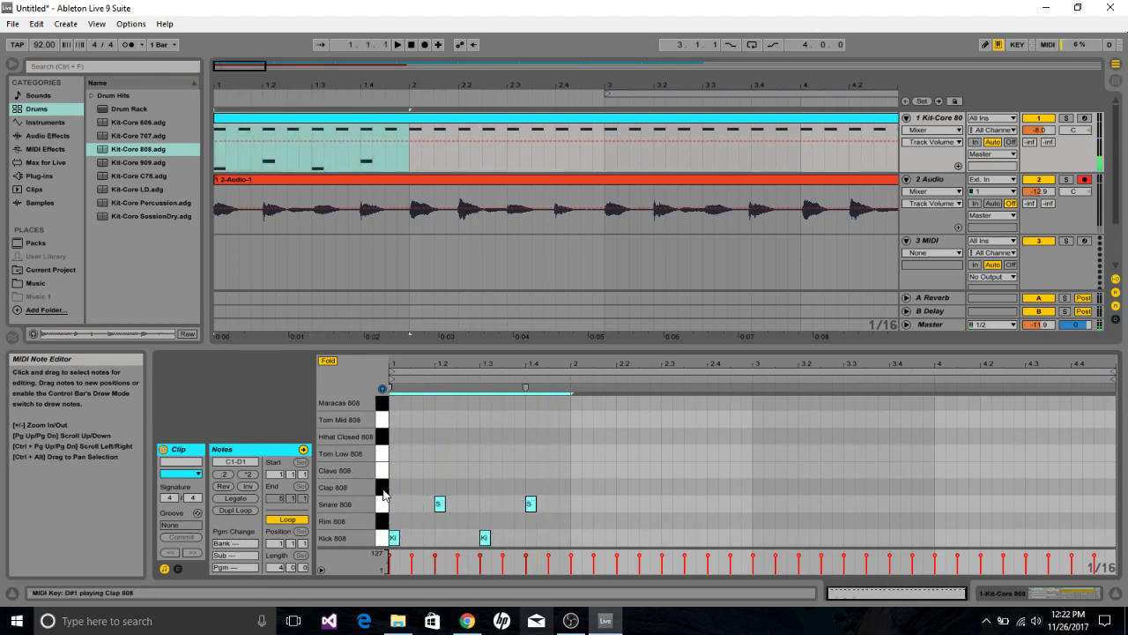
pyautogui.hotkey('ctrl', 'd')
pyautogui.hotkey('ctrl', 'd')
pyautogui.hotkey('ctrl', 'd')
# Fit more kit rows into the note editor, play the song from the start, and raise the 2 Audio track's volume to 0.3 dB.
pyautogui.scroll(4, 592, 457)
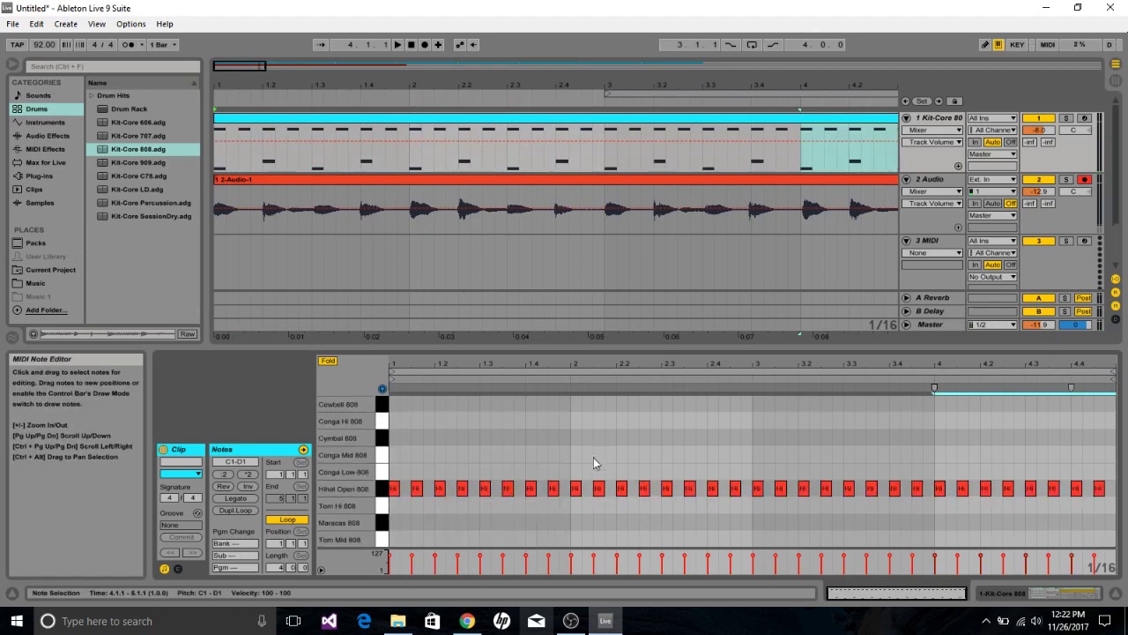
pyautogui.doubleClick(341, 464)
pyautogui.click(593, 482)
pyautogui.click(411, 44)
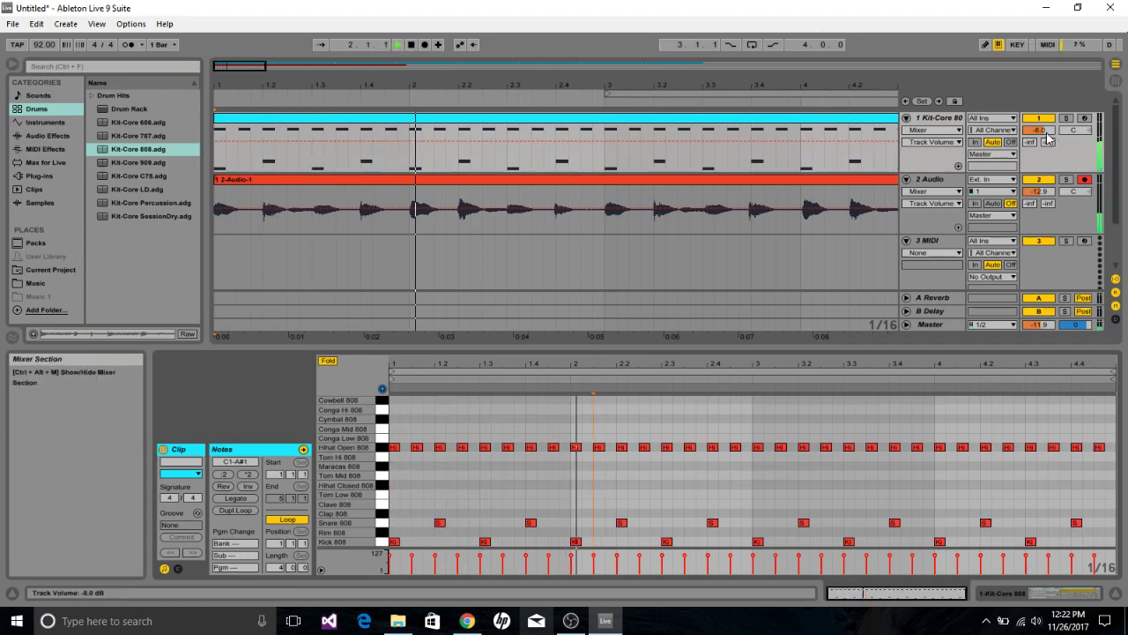
pyautogui.moveTo(1038, 190); pyautogui.dragTo(1038, 148)
# Duplicate the first four-bar drum clip three times to extend the full beat to bar 17, and stop playback.
pyautogui.moveTo(685, 84); pyautogui.dragTo(262, 88)
pyautogui.click(245, 122)
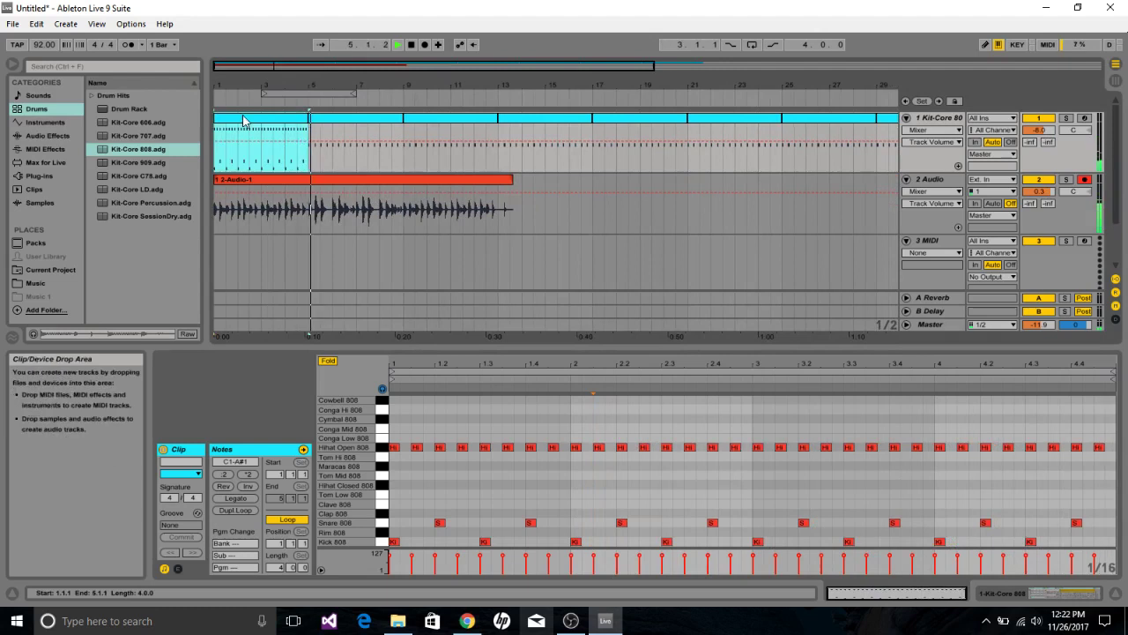
pyautogui.press('Right')
pyautogui.press('Right')
pyautogui.press('Right')
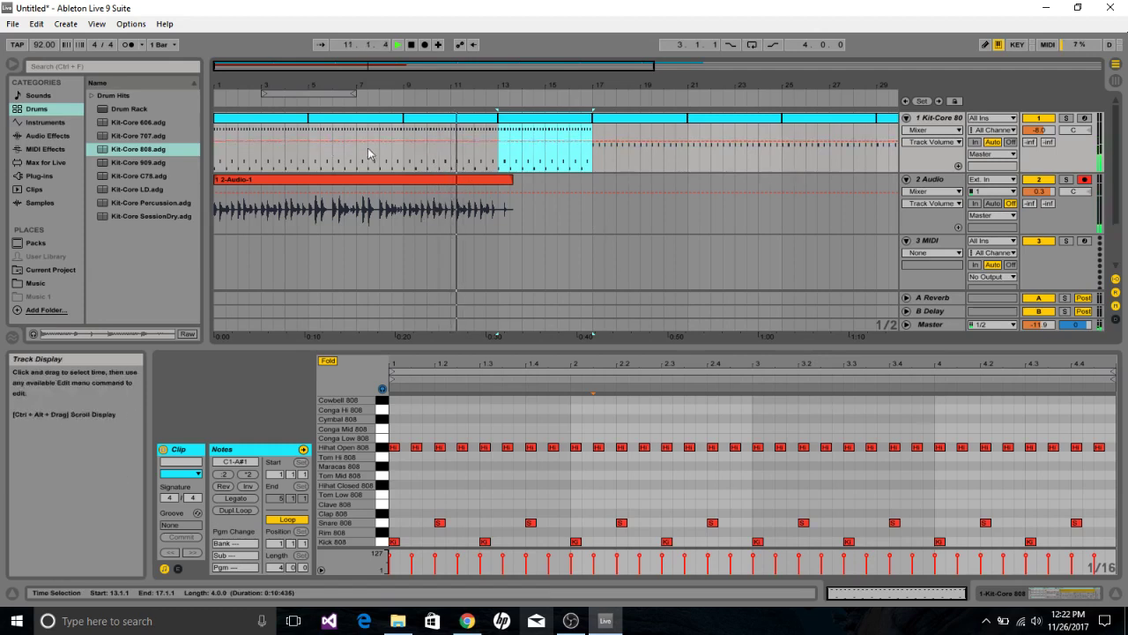
pyautogui.click(412, 48)
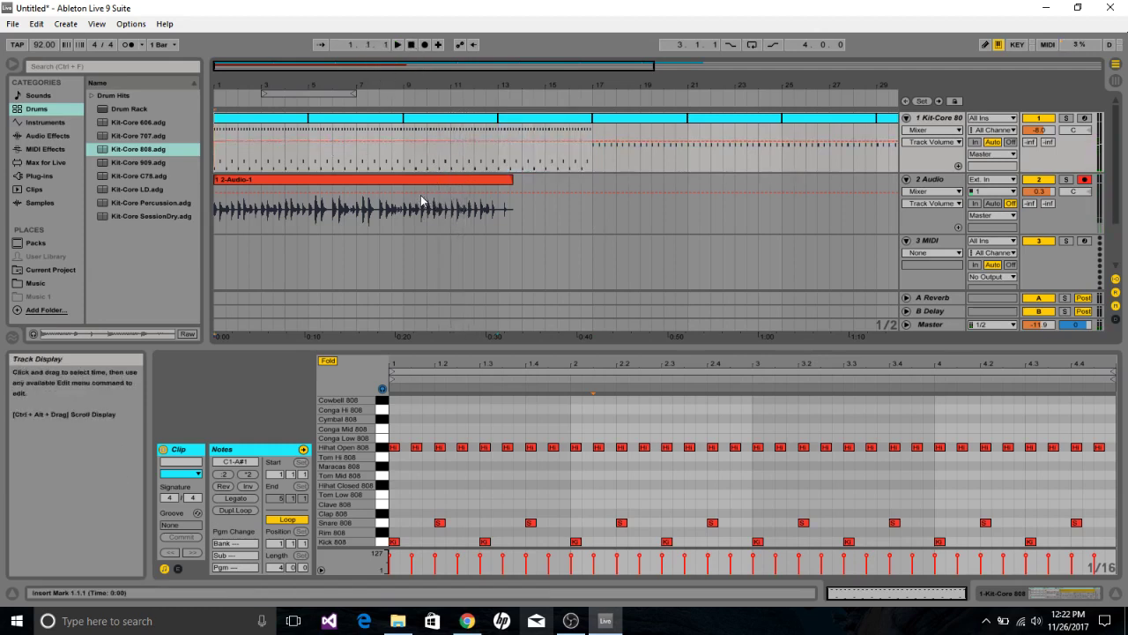
# Add the EQ Eight audio effect to the 2 Audio track holding the recorded clip.
pyautogui.click(417, 179)
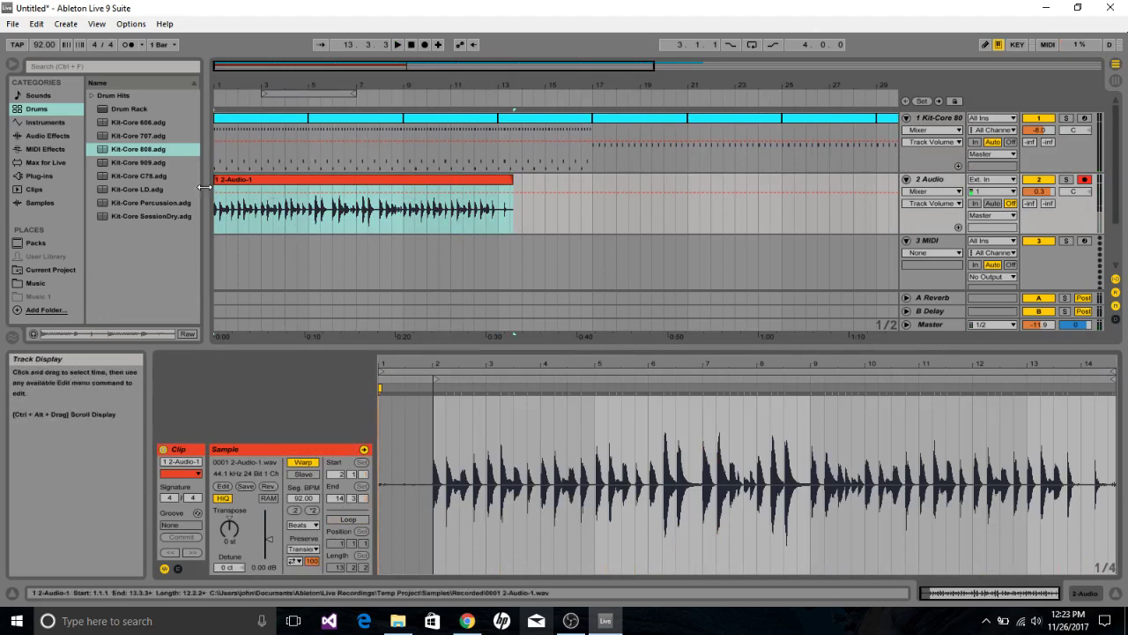
pyautogui.click(53, 134)
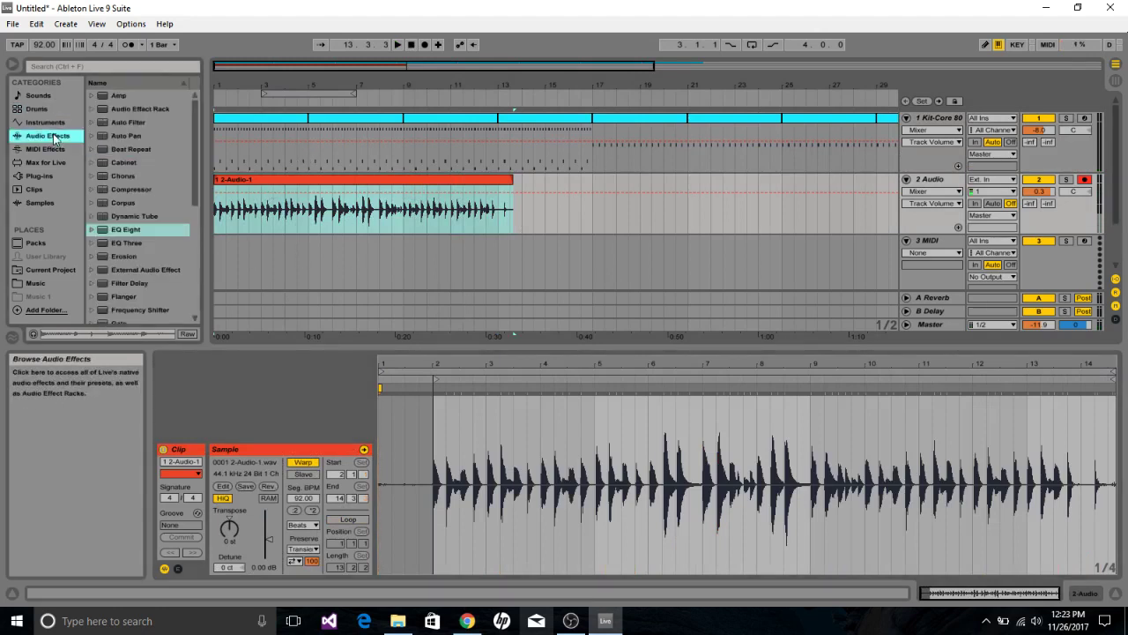
pyautogui.click(129, 228)
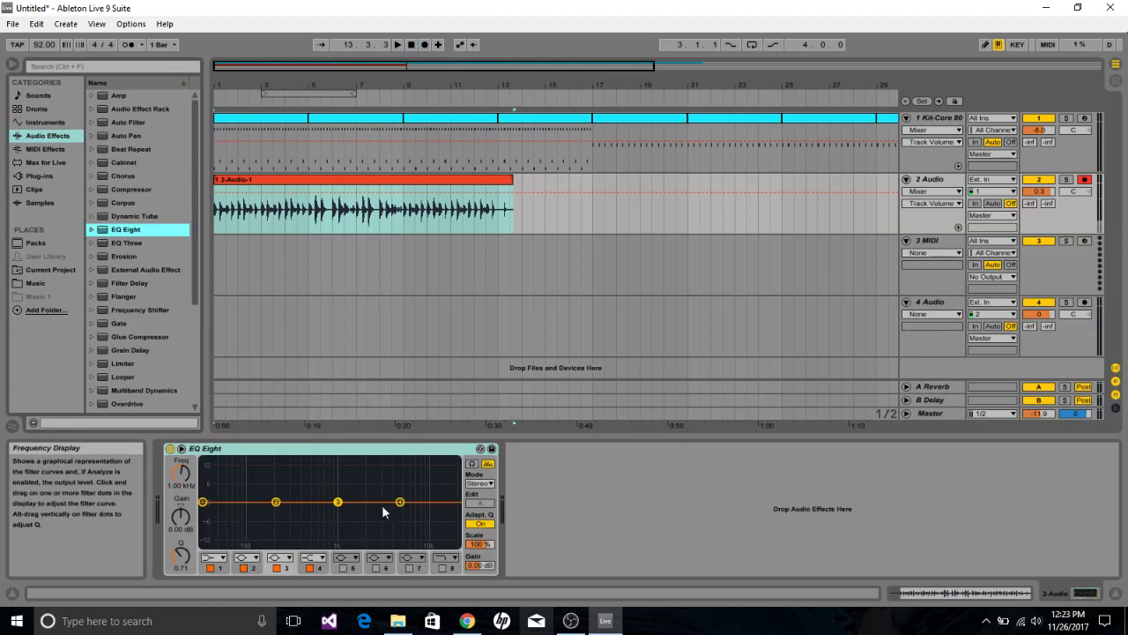
# Solo the 2 Audio track and play it from the start to view its frequency spectrum in EQ Eight.
pyautogui.click(1067, 180)
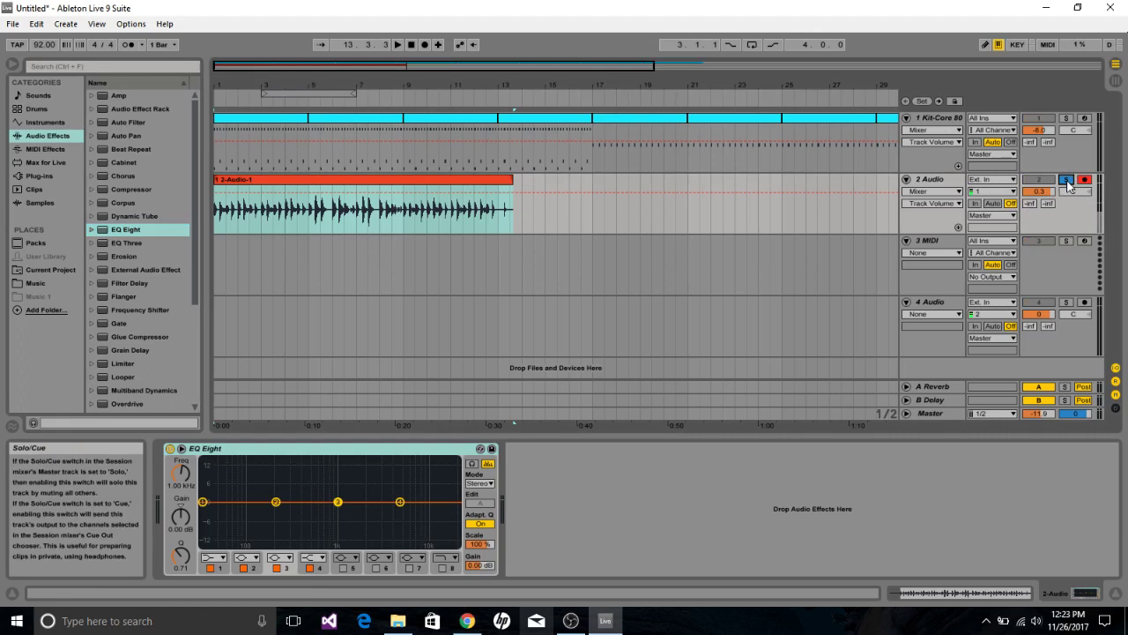
pyautogui.click(398, 45)
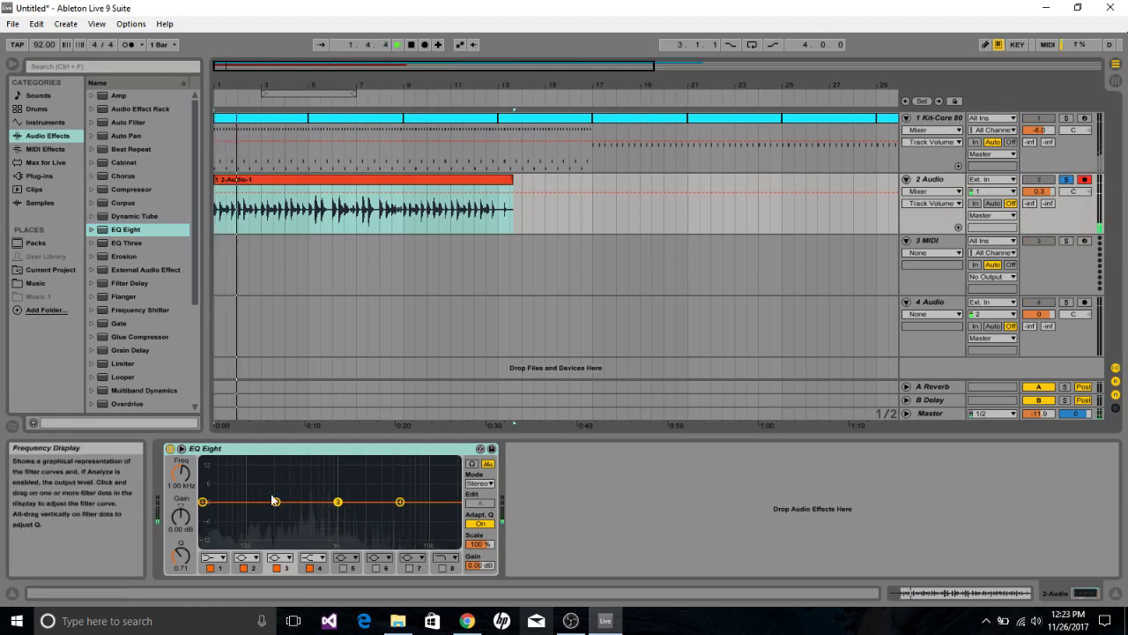
pyautogui.click(411, 45)
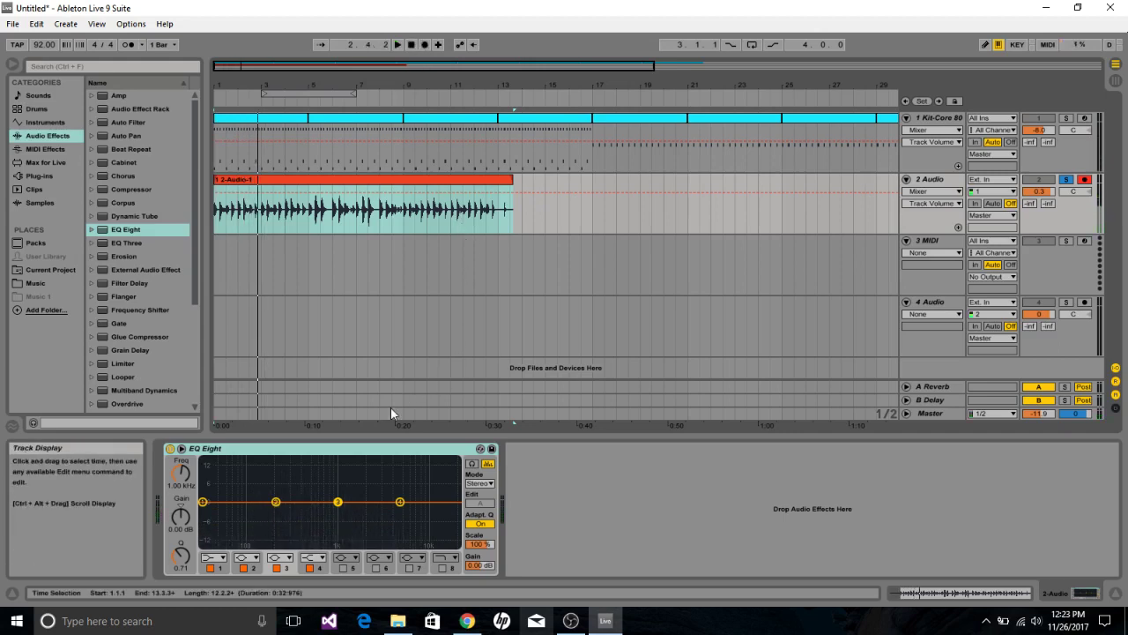
# Change EQ Eight's band 4 to a low-pass filter and set its frequency to about 4.41 kHz.
pyautogui.click(323, 566)
pyautogui.click(328, 548)
pyautogui.moveTo(401, 512); pyautogui.dragTo(395, 515)
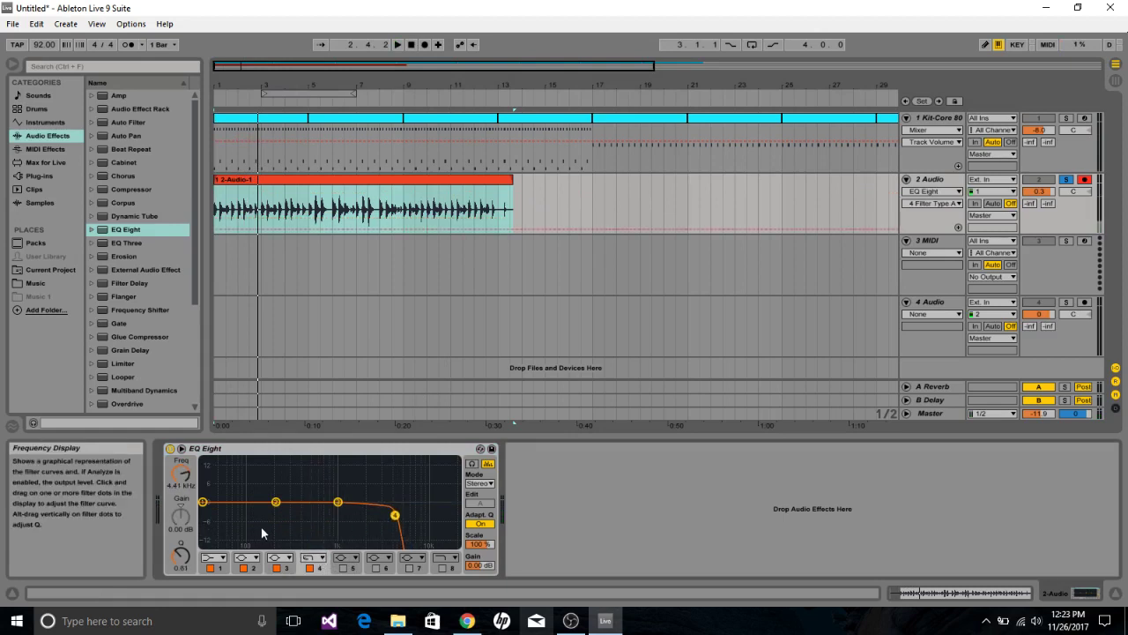
# Change EQ Eight's band 1 to a high-pass filter and set its frequency to about 39.8 Hz.
pyautogui.click(212, 557)
pyautogui.click(208, 475)
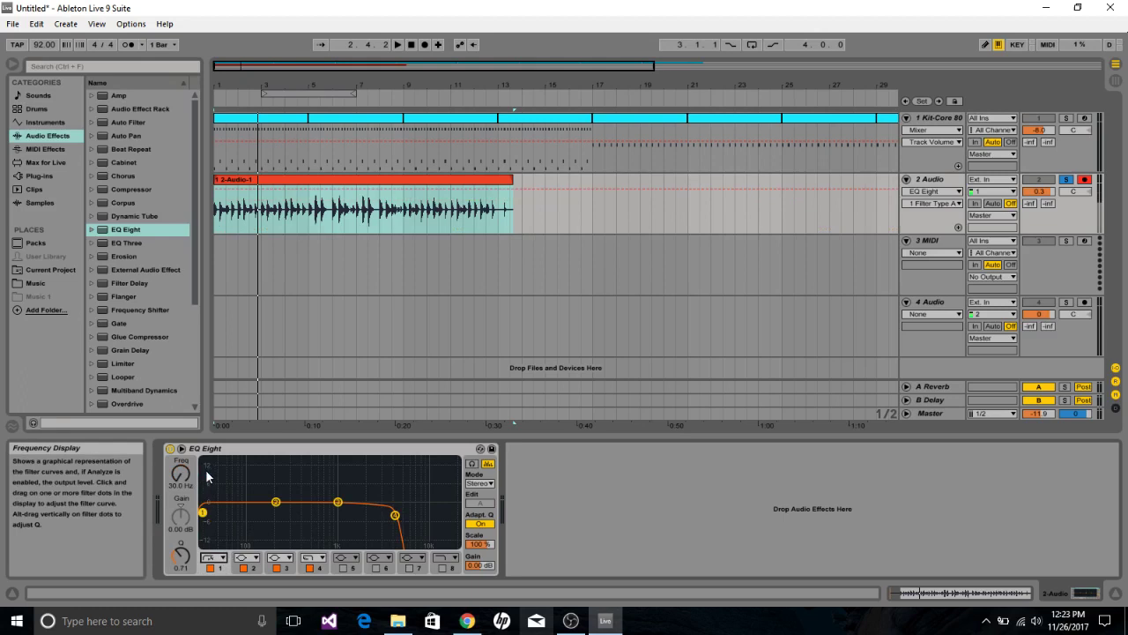
pyautogui.moveTo(203, 514); pyautogui.dragTo(214, 514)
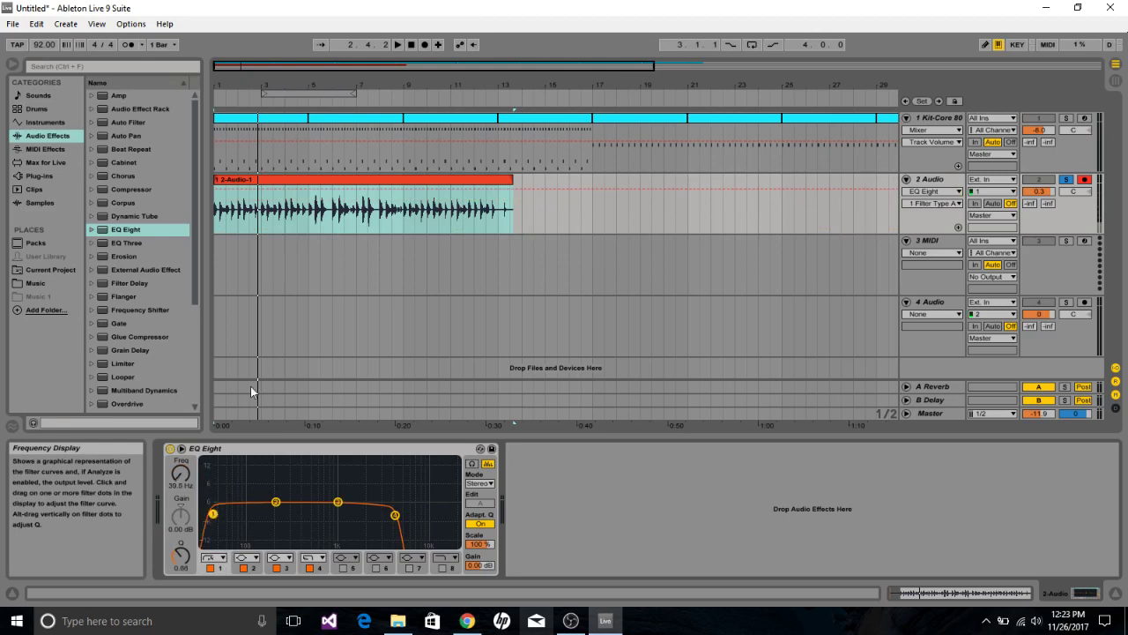